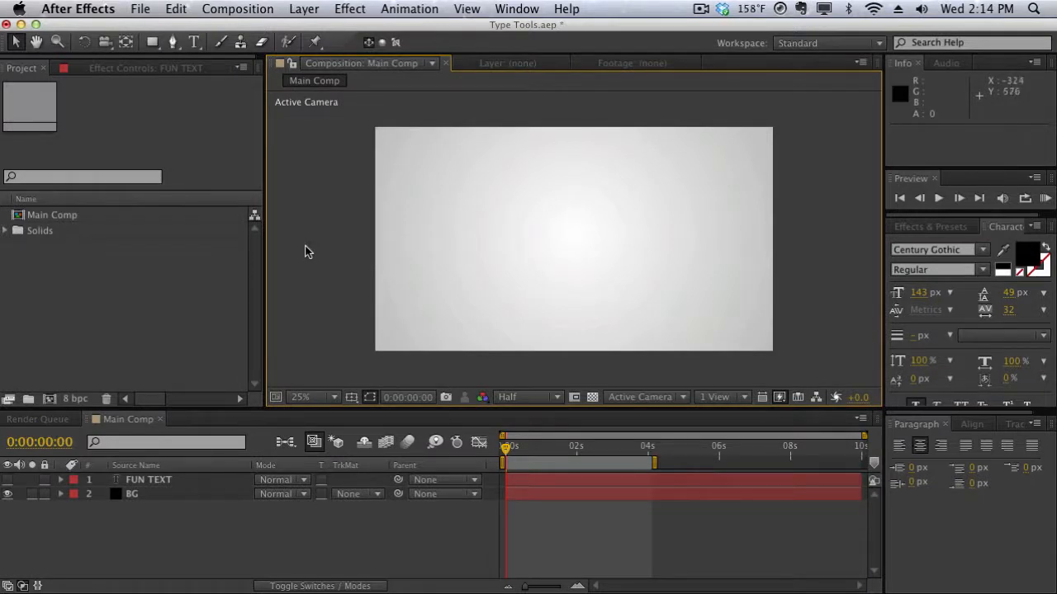
Create a text layer reading TEXT 01 with the Type tool in the composition, then delete that layer.
{"action": "left_click", "coordinate": [198, 45]}
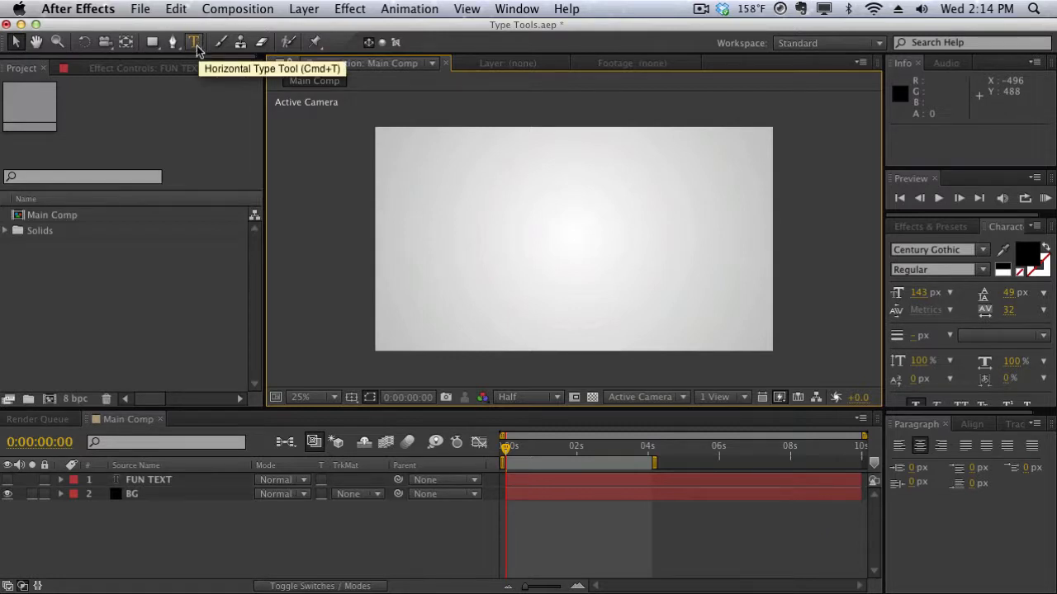
{"action": "left_click", "coordinate": [197, 47]}
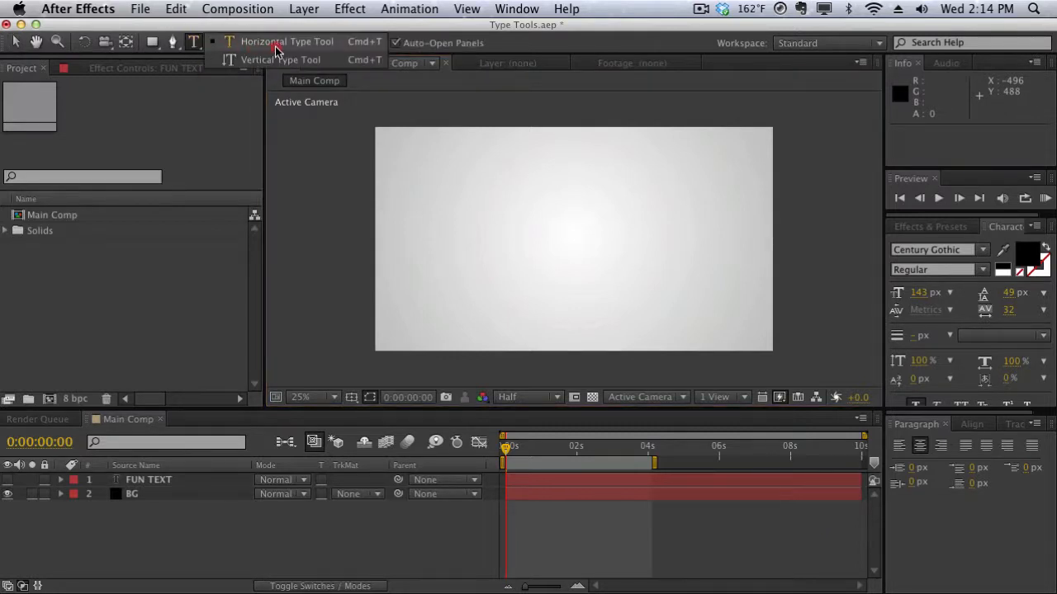
{"action": "left_click", "coordinate": [319, 51]}
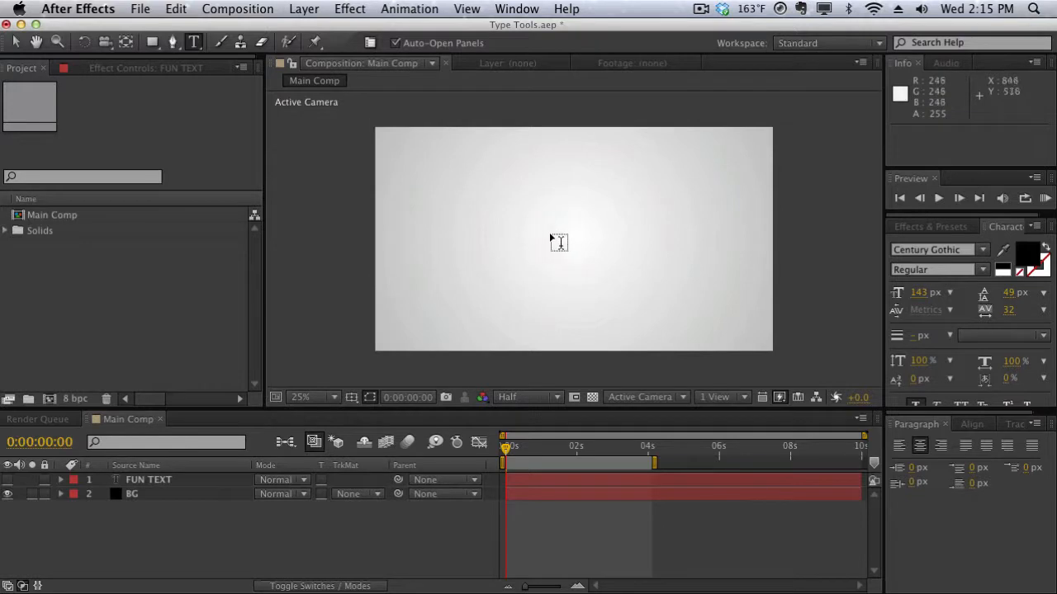
{"action": "left_click", "coordinate": [550, 236]}
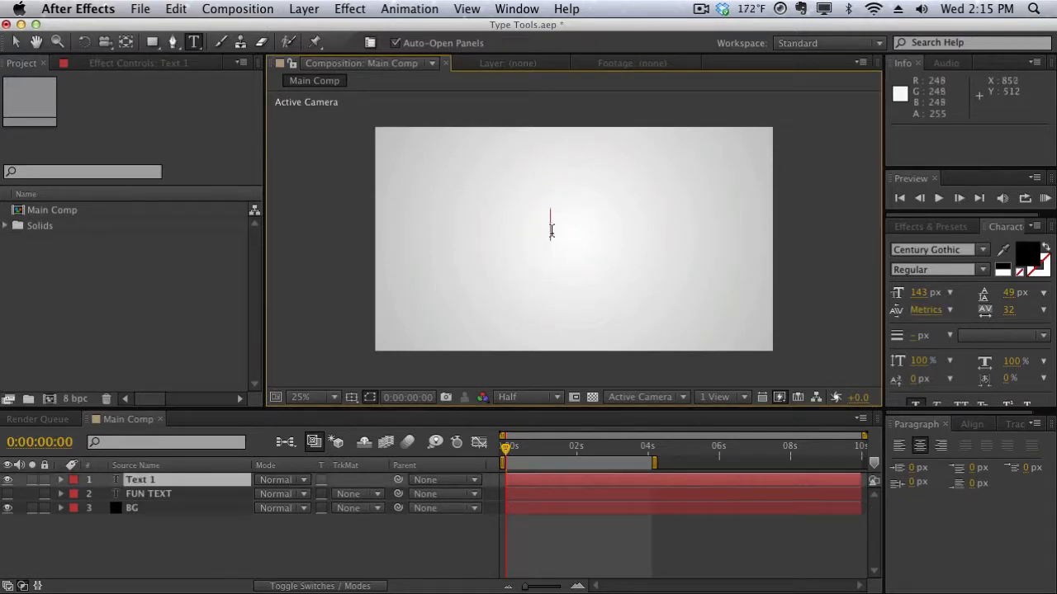
{"action": "type", "text": "TEXT 01"}
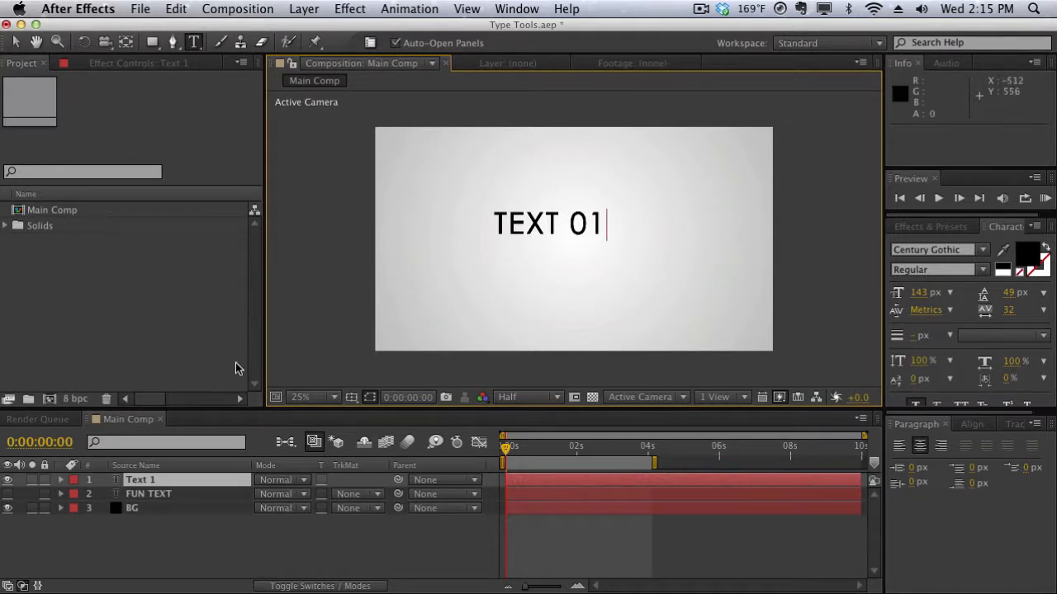
{"action": "left_click", "coordinate": [231, 477]}
{"action": "key", "text": "Delete"}
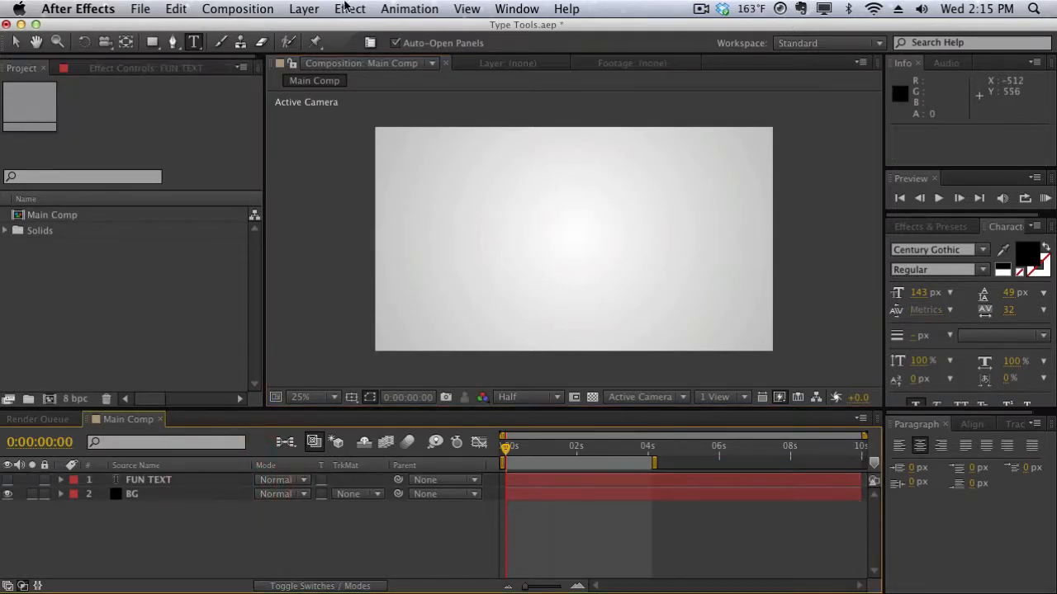
Add a new text layer reading TEXT 01 through the New Text layer command, then delete it.
{"action": "left_click", "coordinate": [311, 7]}
{"action": "mouse_move", "coordinate": [439, 31]}
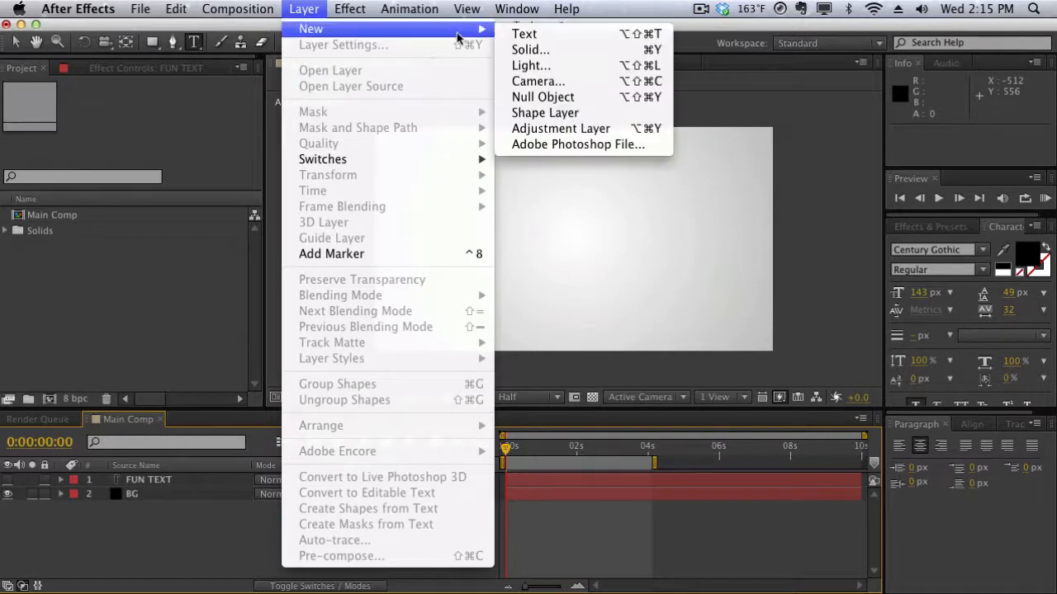
{"action": "left_click", "coordinate": [508, 34]}
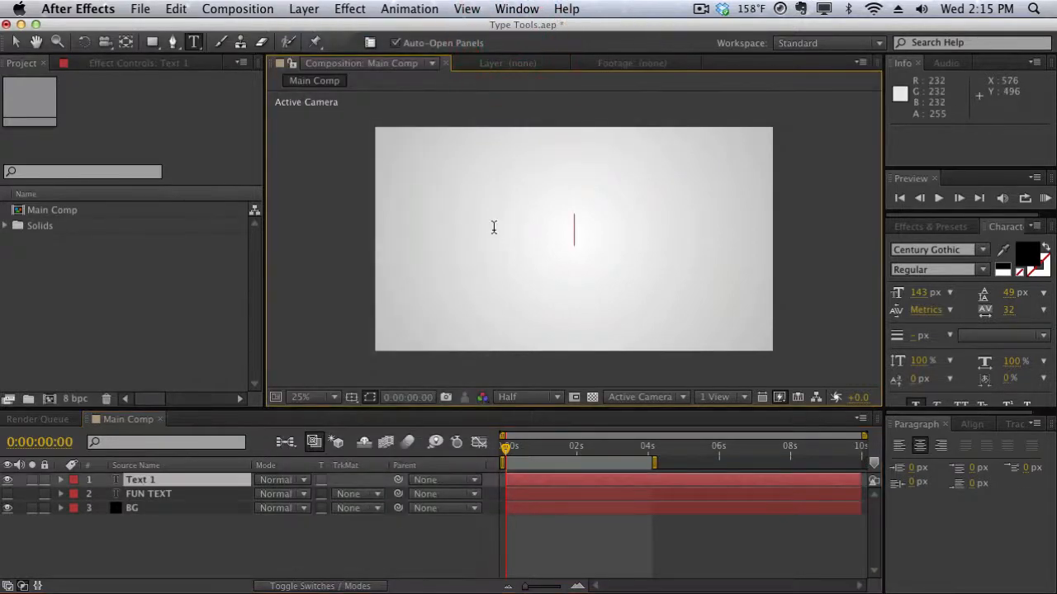
{"action": "type", "text": "TEXT 01"}
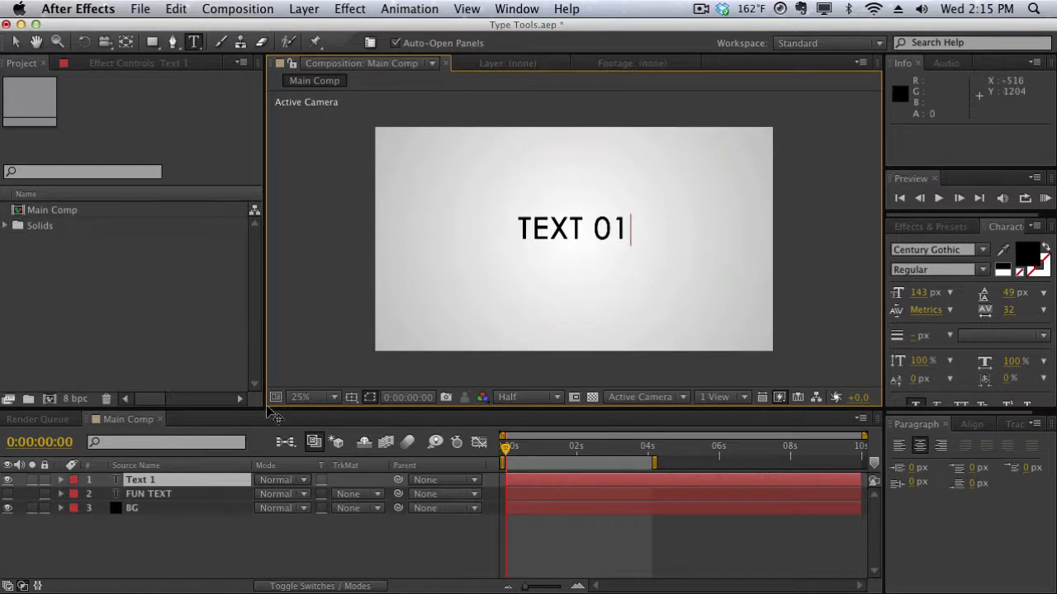
{"action": "left_click", "coordinate": [238, 482]}
{"action": "key", "text": "Delete"}
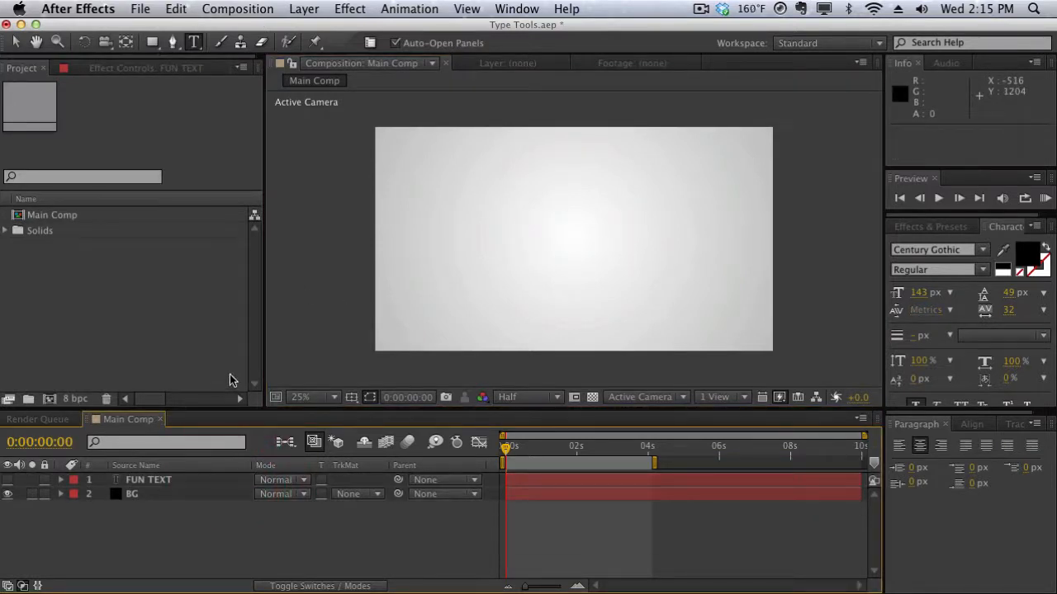
Resize the Character panel area to show its full set of text formatting options.
{"action": "left_click", "coordinate": [1008, 231]}
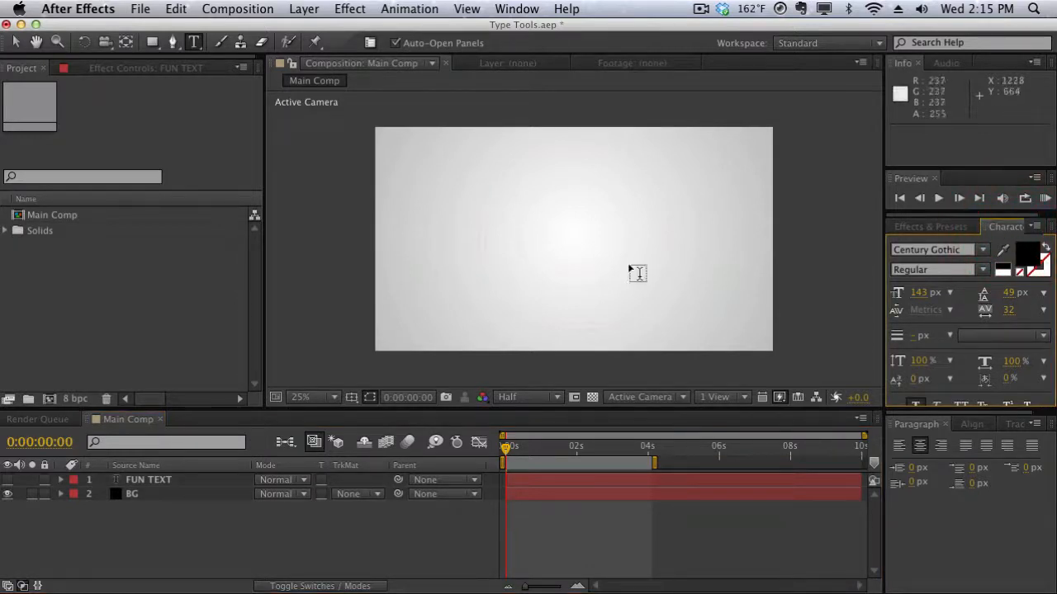
{"action": "left_click", "coordinate": [512, 10]}
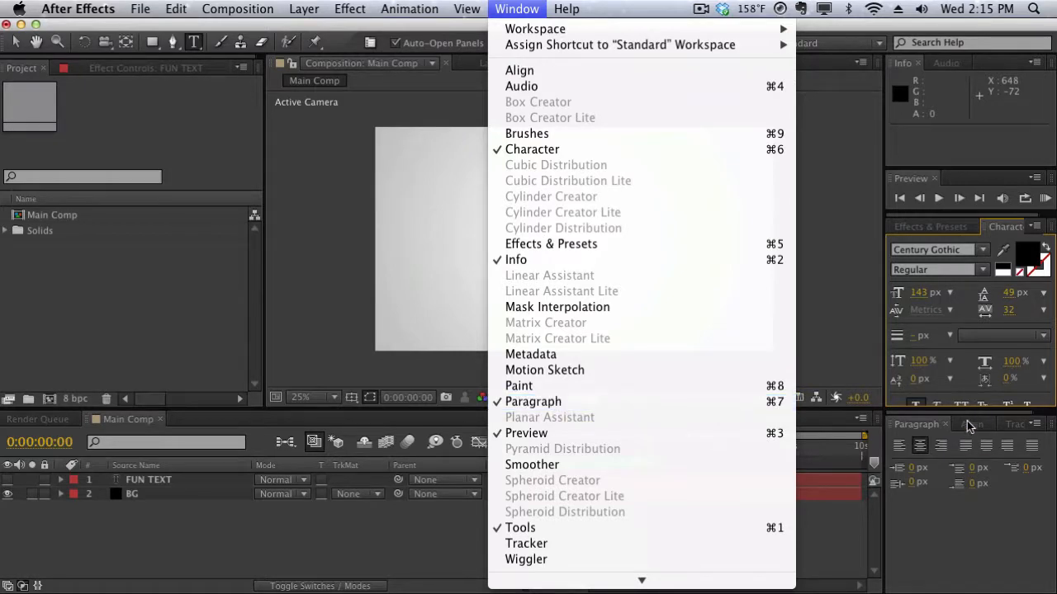
{"action": "left_click", "coordinate": [963, 327]}
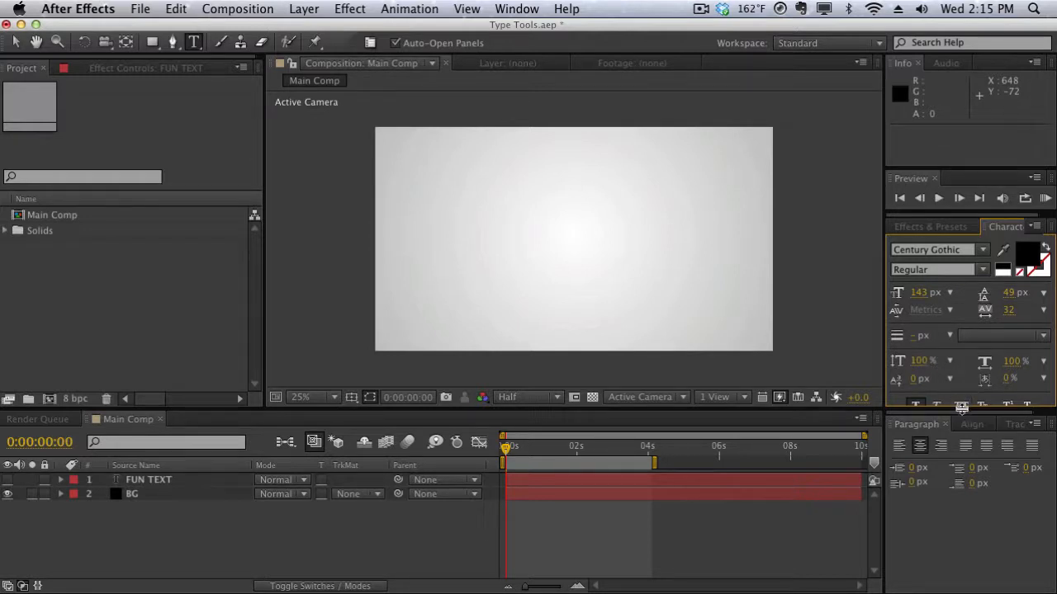
{"action": "left_click_drag", "start_coordinate": [962, 408], "coordinate": [962, 436]}
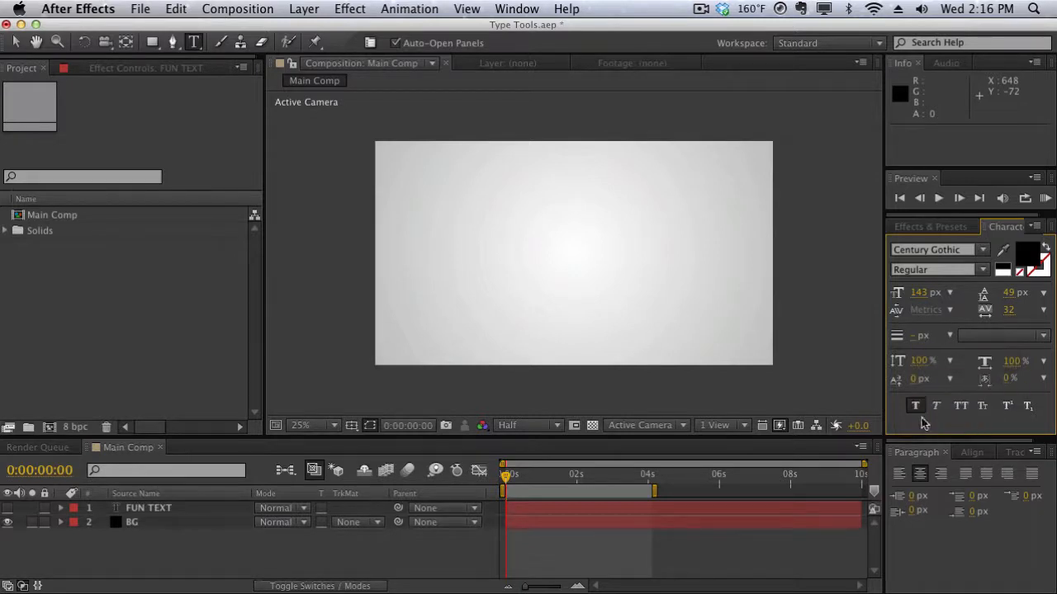
{"action": "left_click_drag", "start_coordinate": [922, 435], "coordinate": [924, 385]}
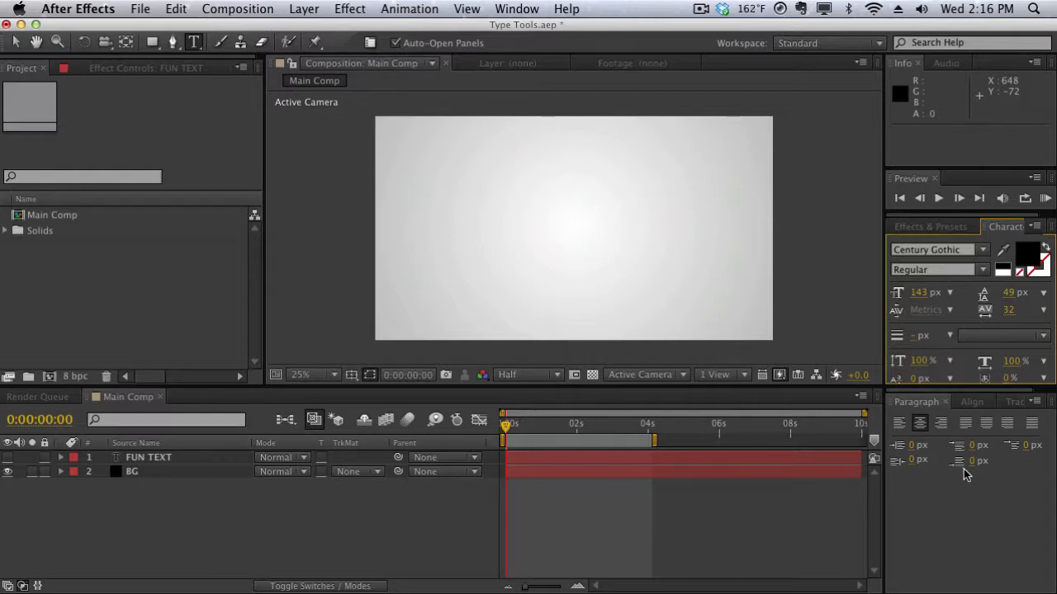
Switch to the Align panel and add a new text layer reading TEXT 01.
{"action": "left_click", "coordinate": [971, 403]}
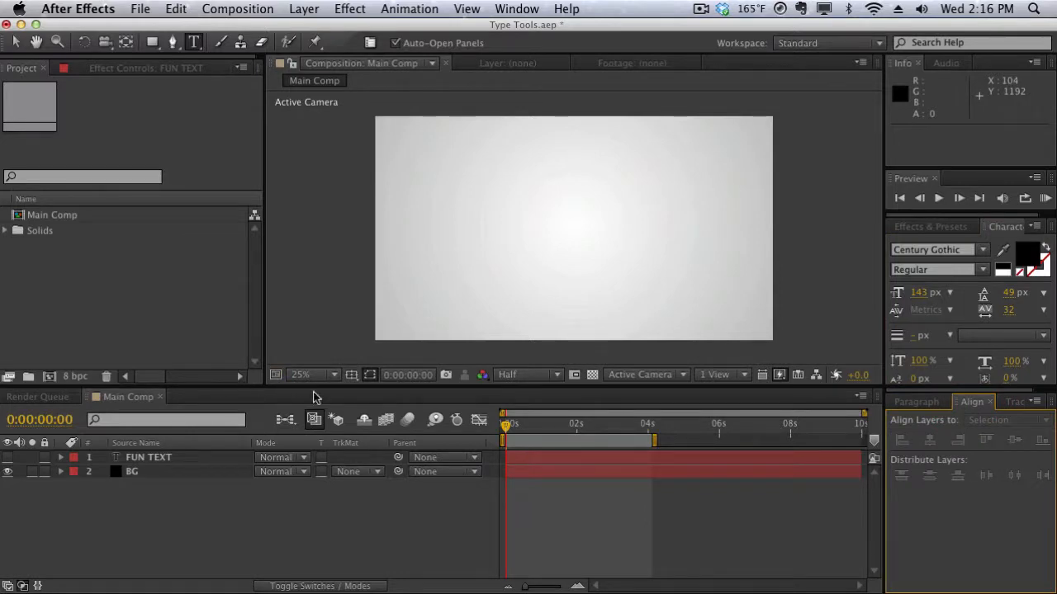
{"action": "left_click", "coordinate": [306, 8]}
{"action": "mouse_move", "coordinate": [350, 8]}
{"action": "mouse_move", "coordinate": [306, 8]}
{"action": "mouse_move", "coordinate": [313, 30]}
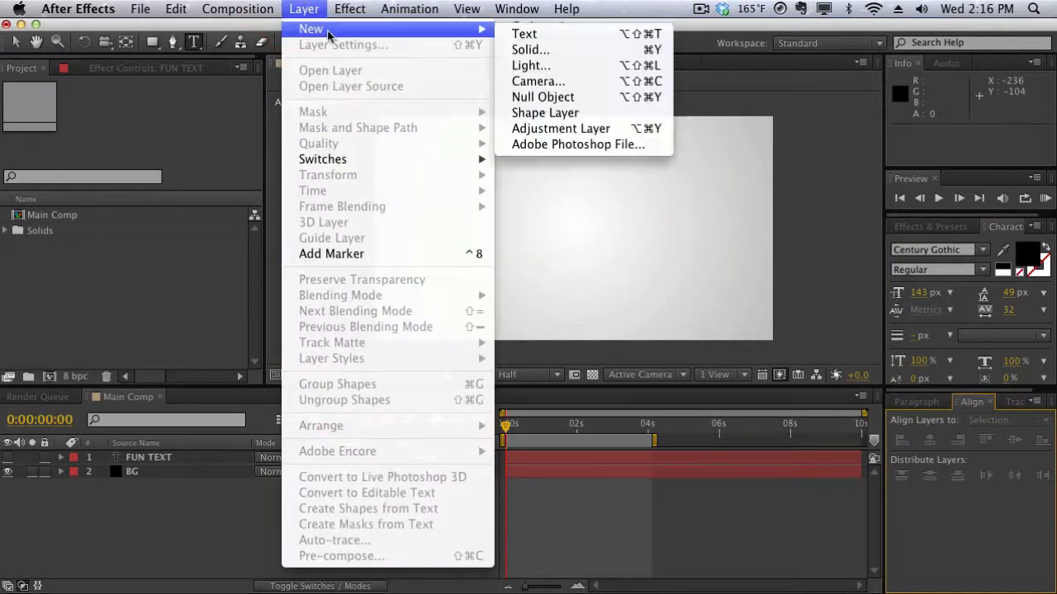
{"action": "left_click", "coordinate": [516, 31]}
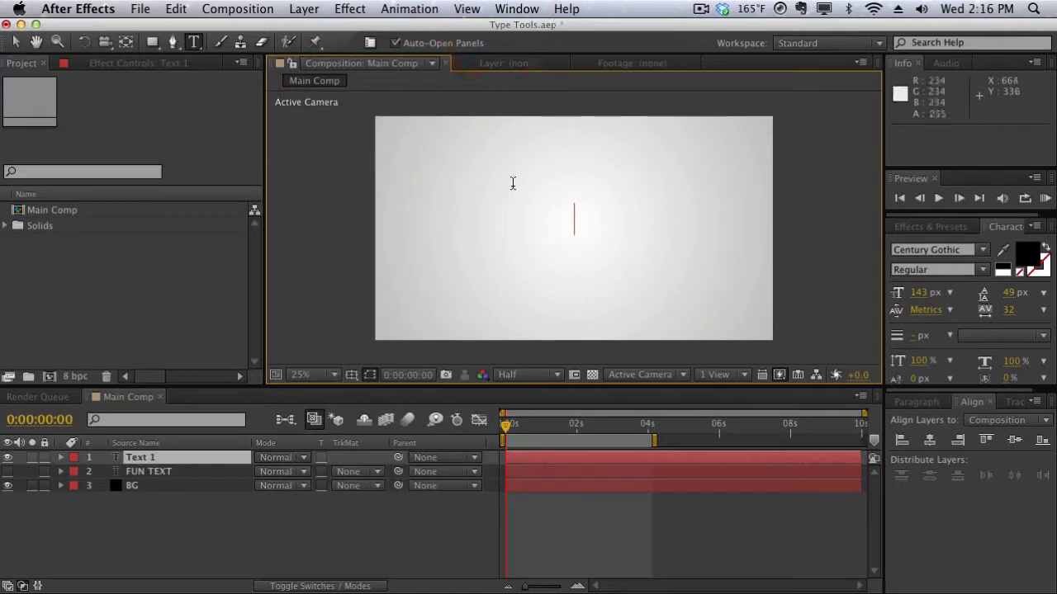
{"action": "type", "text": "TEXT 01"}
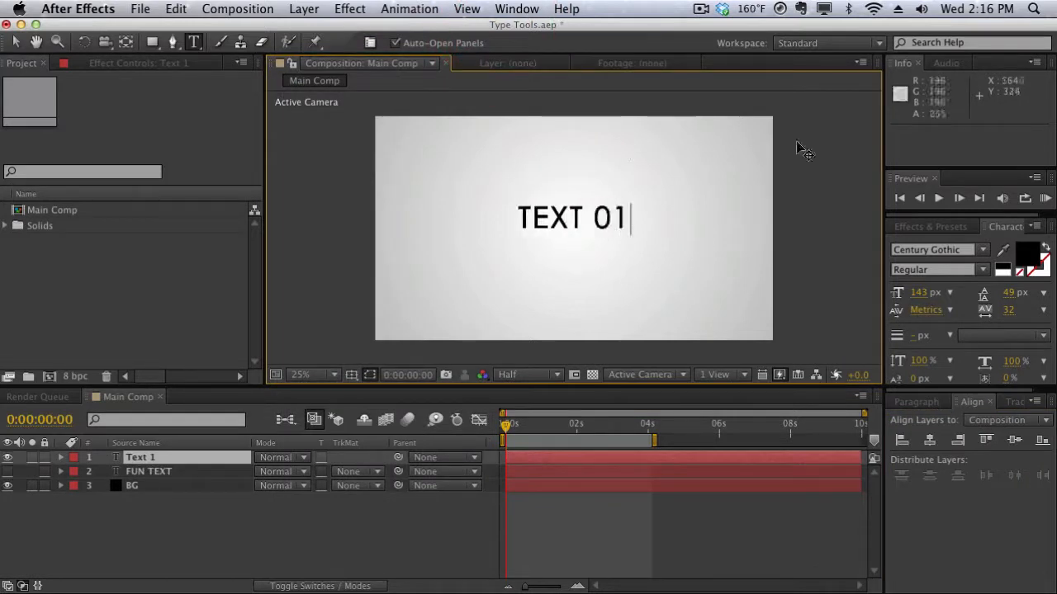
Center the TEXT 01 layer horizontally and vertically in the composition, then delete the layer.
{"action": "left_click", "coordinate": [929, 440]}
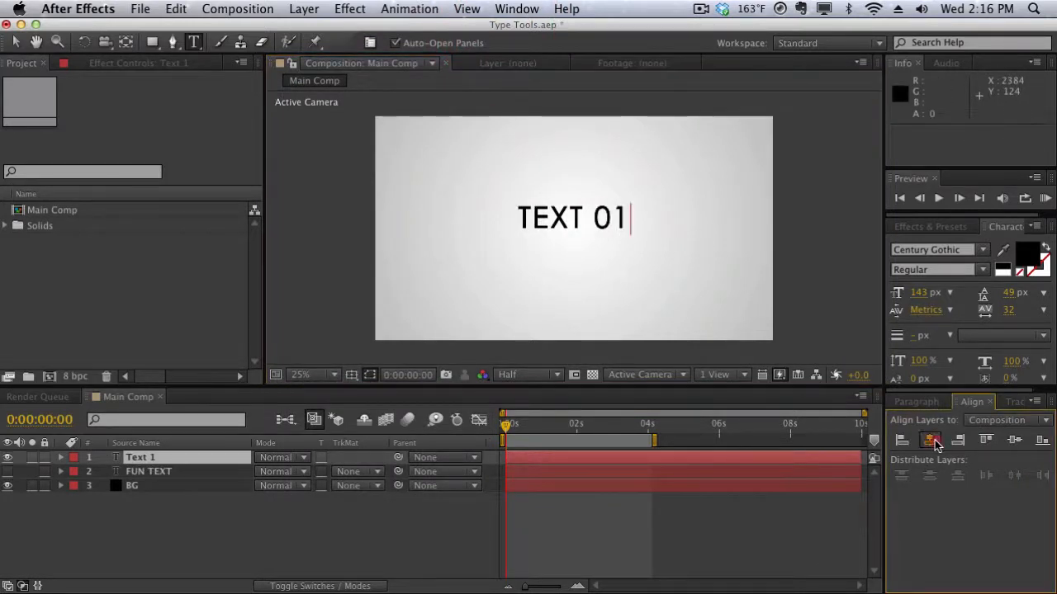
{"action": "left_click", "coordinate": [1014, 440]}
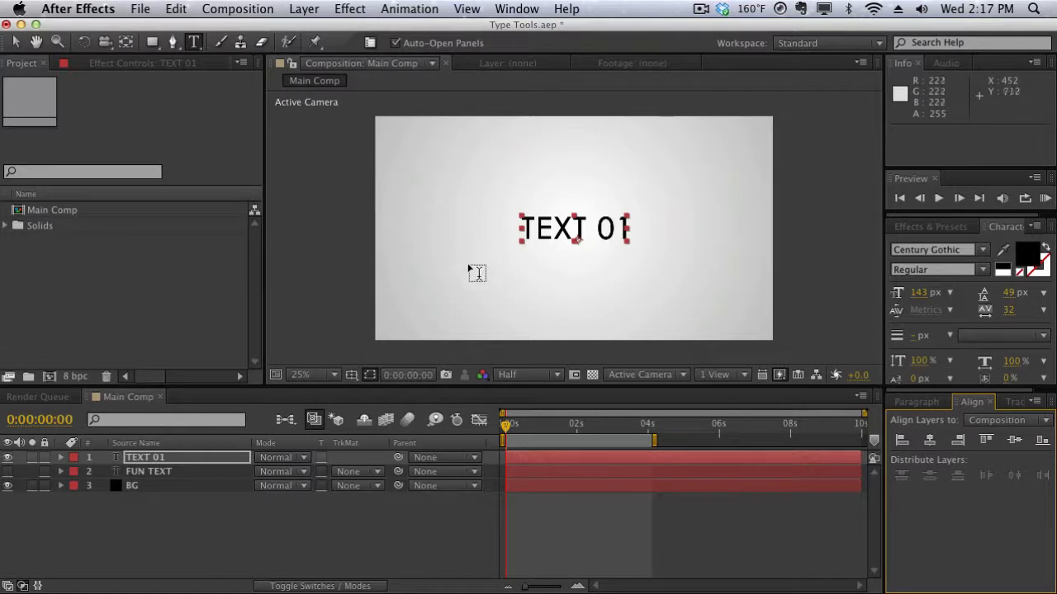
{"action": "left_click", "coordinate": [203, 459]}
{"action": "key", "text": "Delete"}
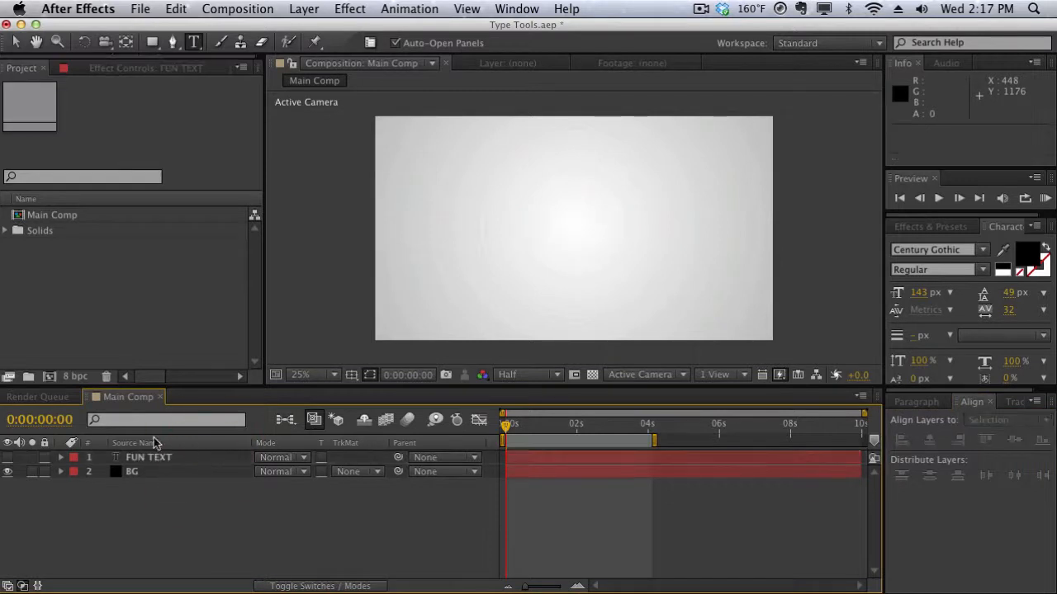
Turn on visibility of the FUN TEXT layer in the composition.
{"action": "left_click", "coordinate": [7, 457]}
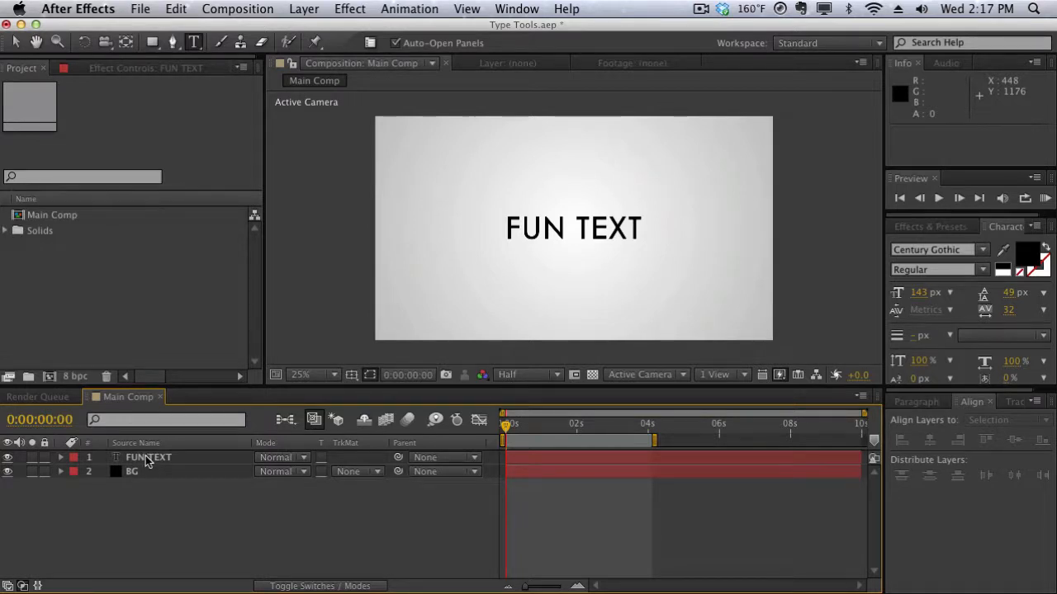
{"action": "left_click", "coordinate": [147, 459]}
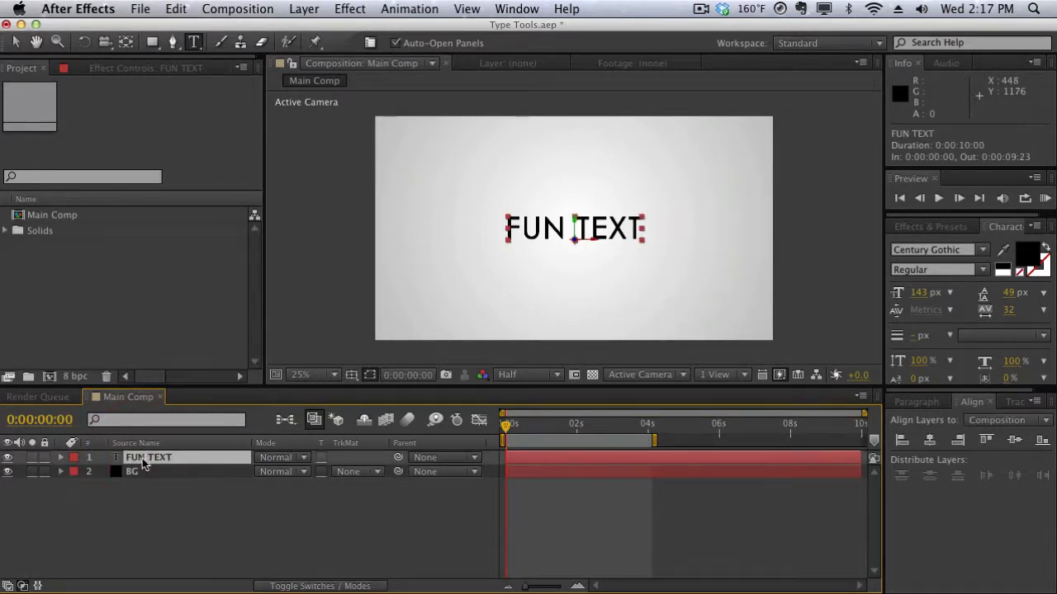
{"action": "left_click_drag", "start_coordinate": [198, 385], "coordinate": [198, 255]}
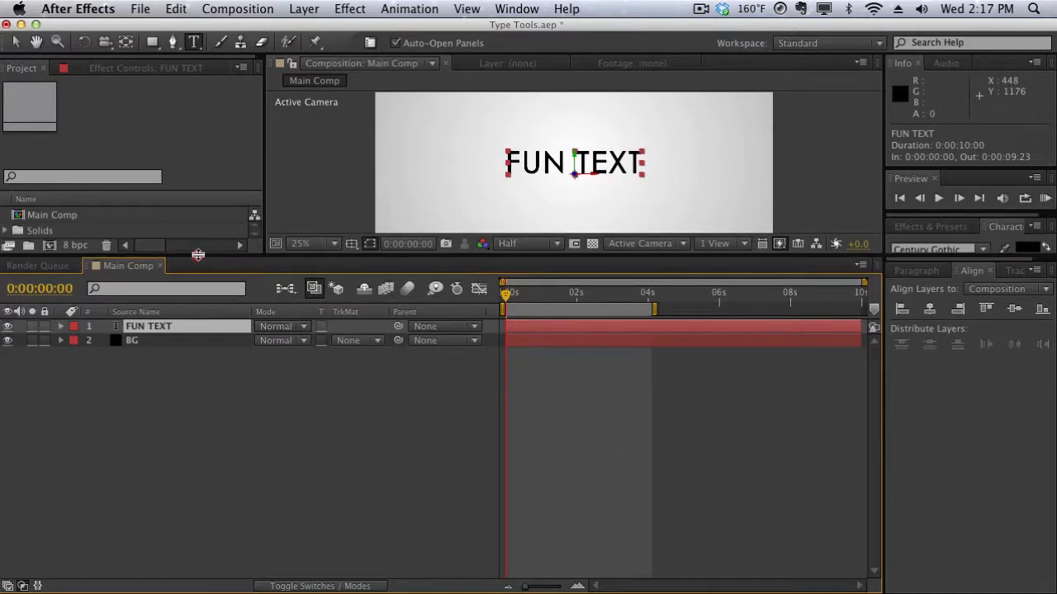
{"action": "left_click", "coordinate": [319, 243]}
{"action": "left_click", "coordinate": [320, 252]}
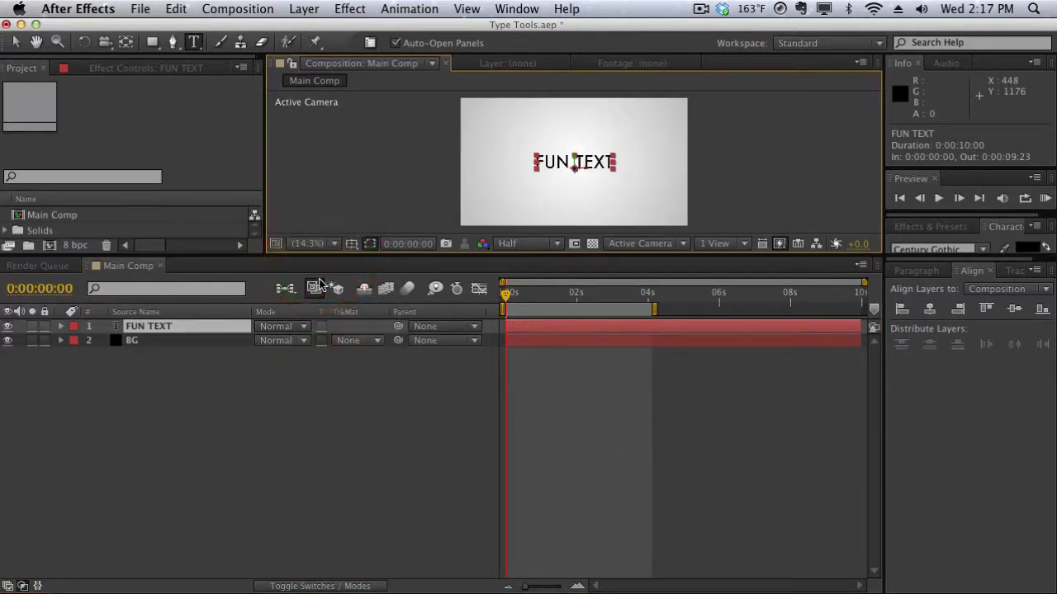
{"action": "left_click", "coordinate": [315, 415]}
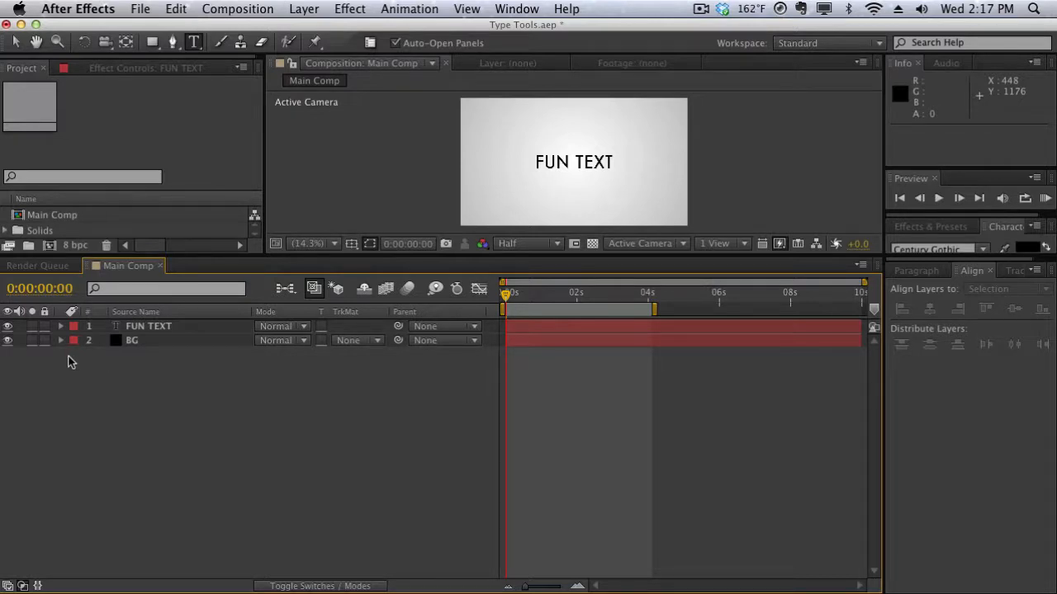
Expand the FUN TEXT layer's Text properties and add a Character Offset animator.
{"action": "left_click", "coordinate": [142, 327]}
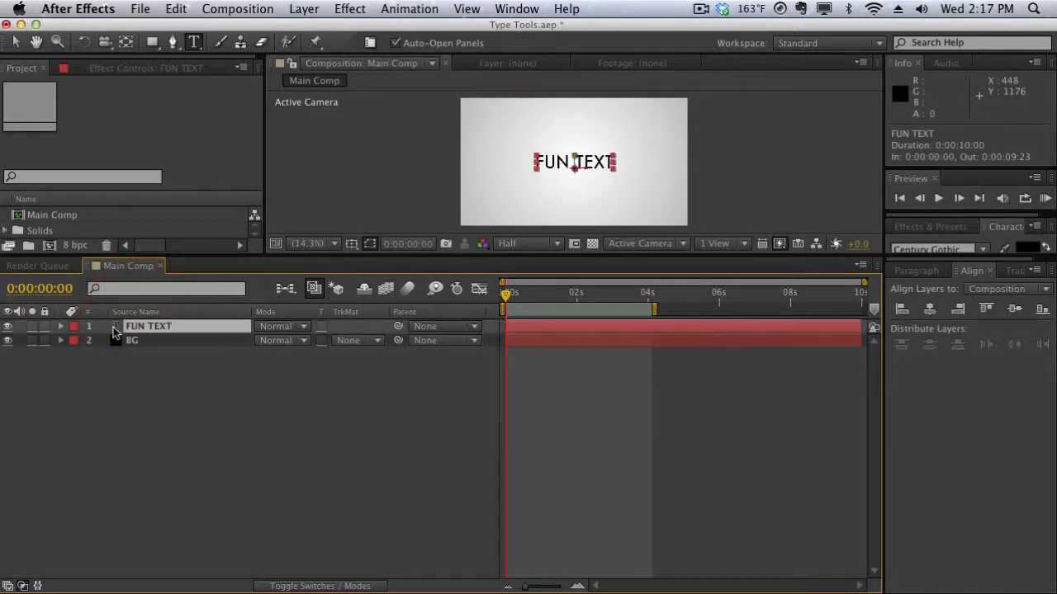
{"action": "left_click", "coordinate": [62, 328]}
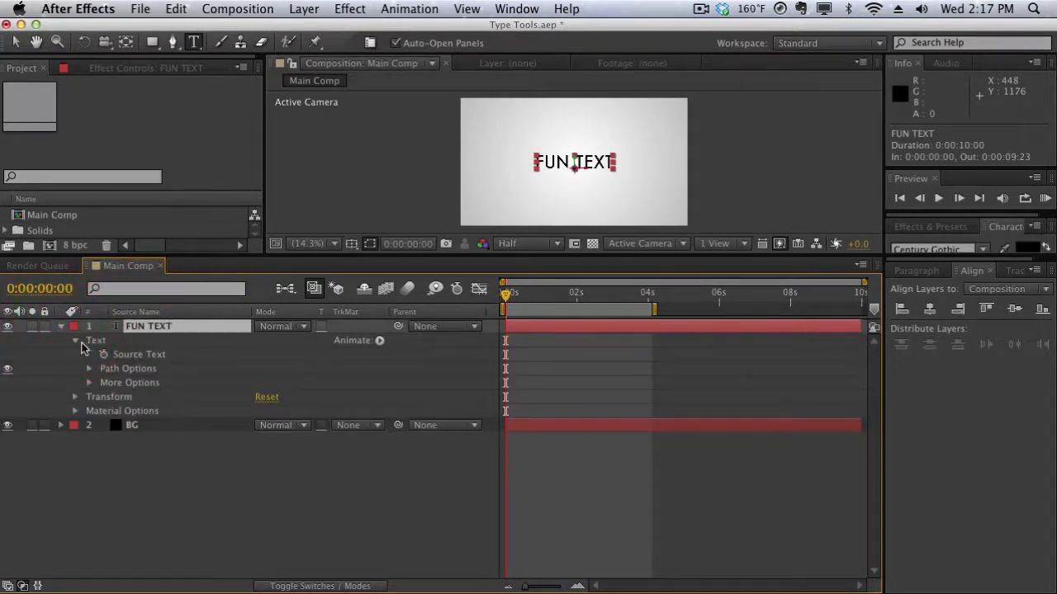
{"action": "left_click", "coordinate": [75, 340]}
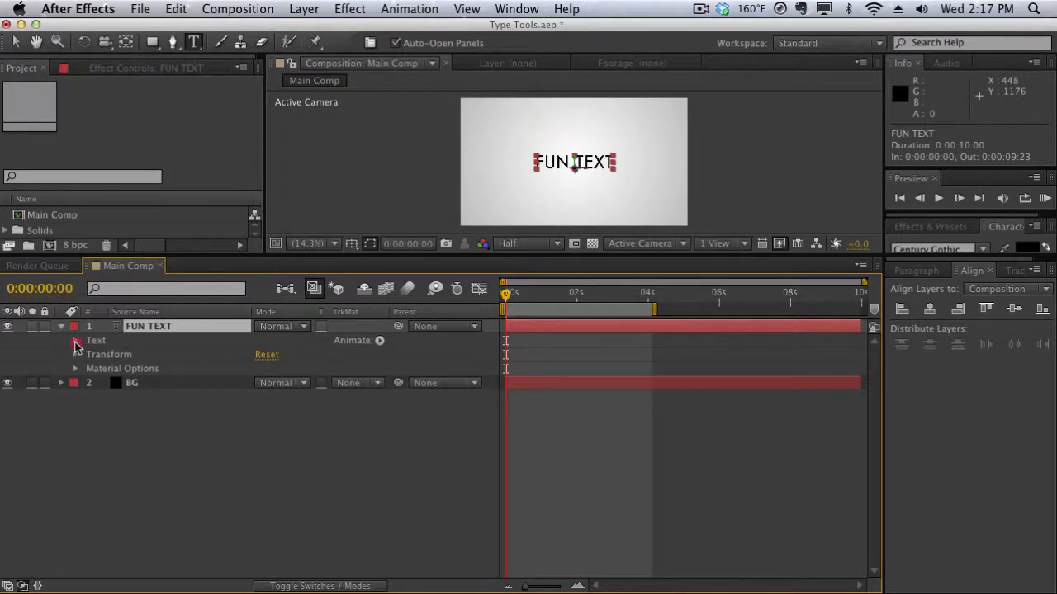
{"action": "left_click", "coordinate": [76, 341]}
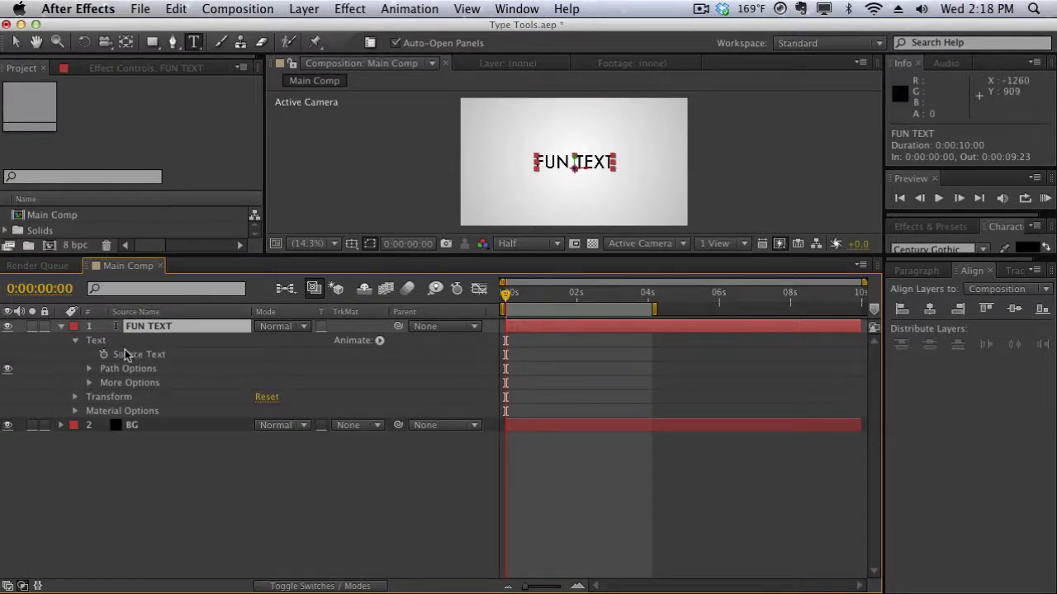
{"action": "left_click", "coordinate": [380, 341]}
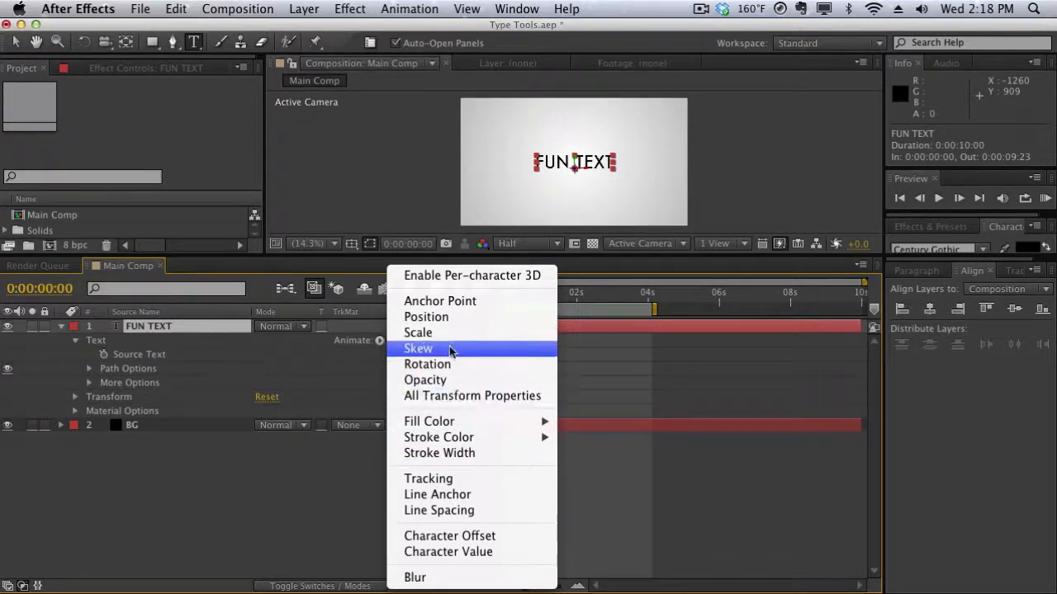
{"action": "left_click", "coordinate": [437, 537]}
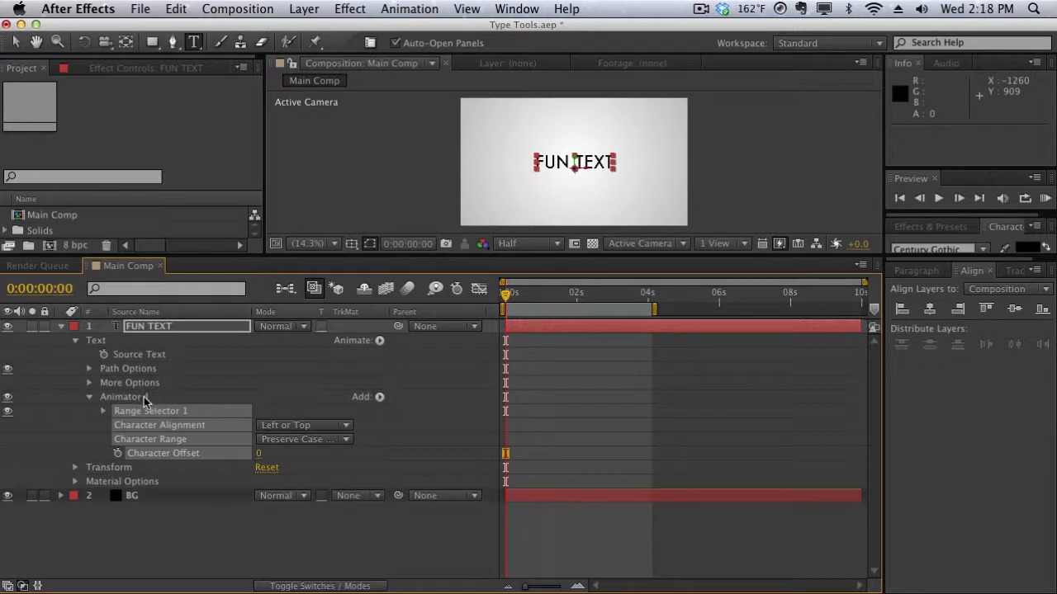
Set the animator's Character Offset to 19.
{"action": "left_click", "coordinate": [66, 413]}
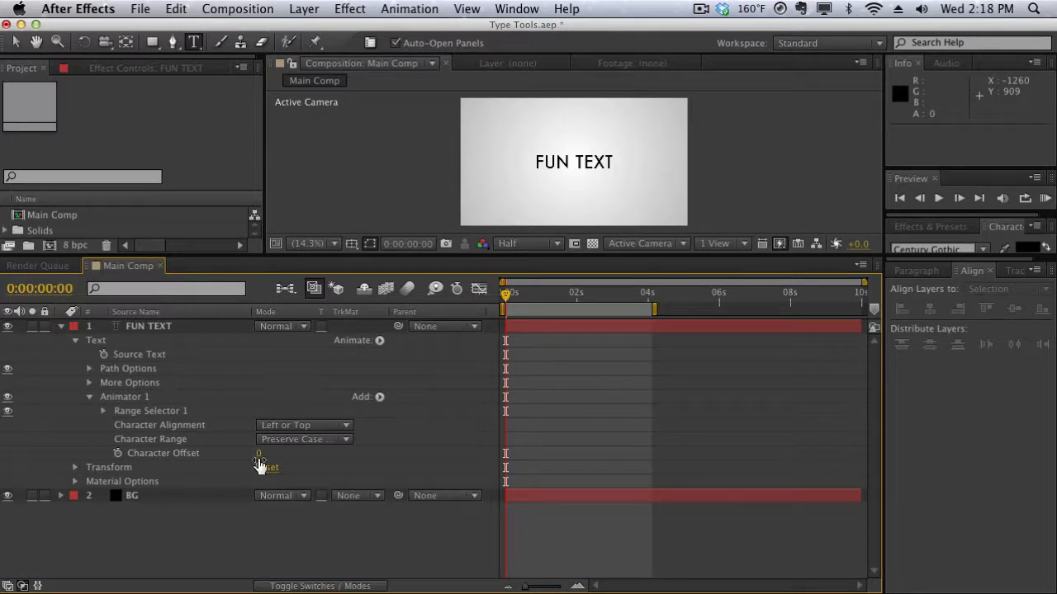
{"action": "left_click_drag", "start_coordinate": [261, 462], "coordinate": [266, 452]}
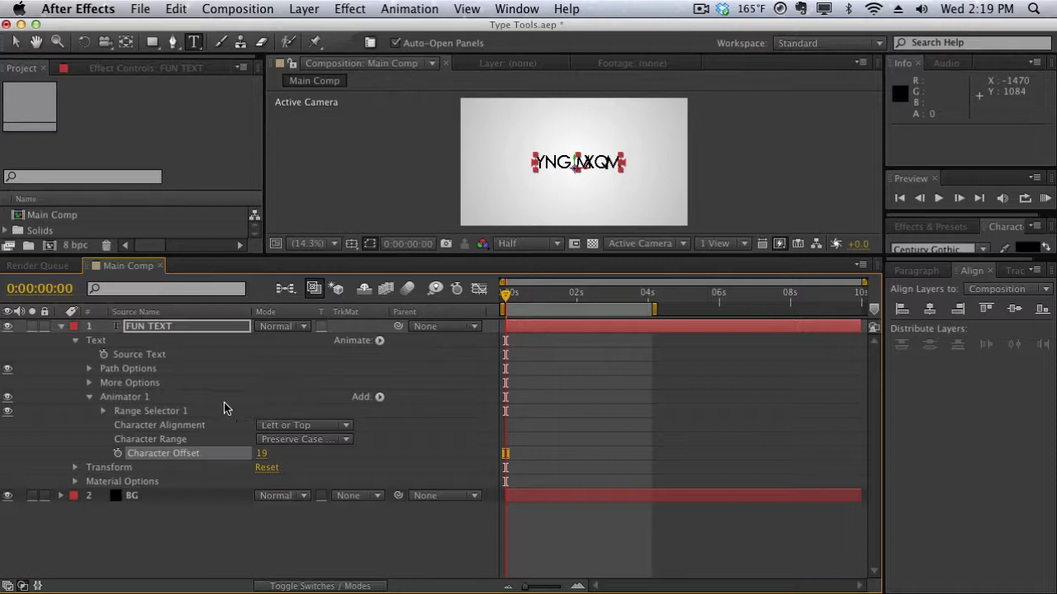
Expand Range Selector 1 and set its Start to 50%.
{"action": "left_click", "coordinate": [103, 410]}
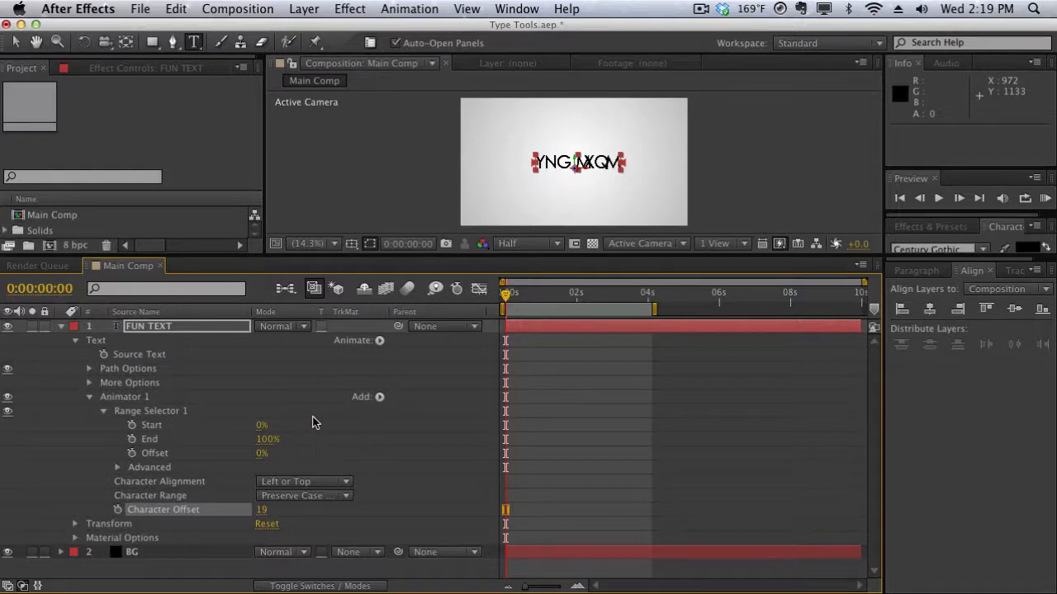
{"action": "left_click", "coordinate": [261, 425]}
{"action": "type", "text": "50"}
{"action": "key", "text": "Return"}
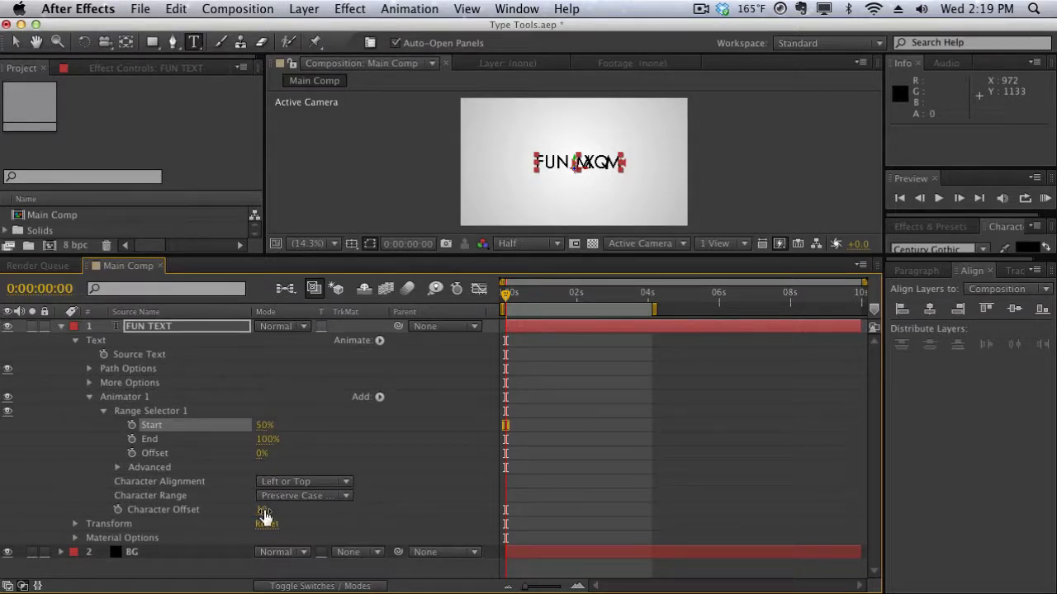
Scrub the Character Offset to 74 and the range selector's Offset to 16%.
{"action": "left_click_drag", "start_coordinate": [264, 513], "coordinate": [299, 506]}
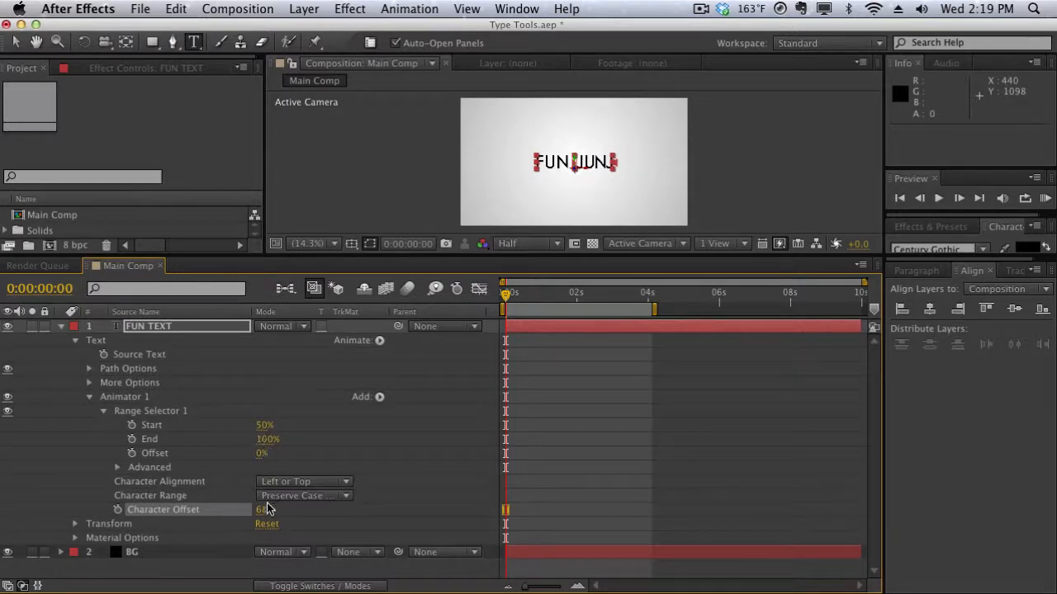
{"action": "left_click_drag", "start_coordinate": [267, 510], "coordinate": [274, 509]}
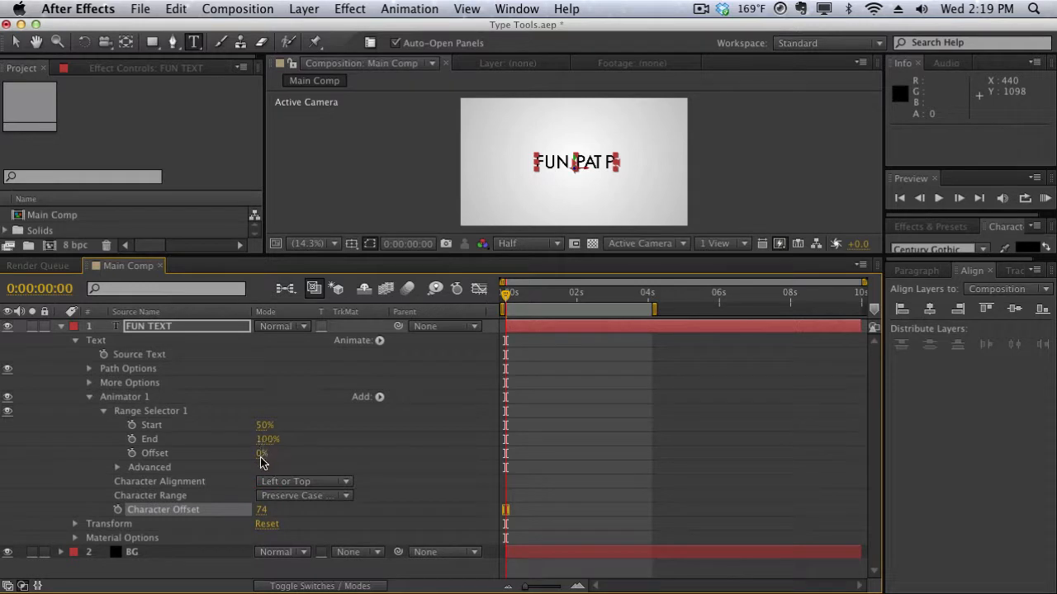
{"action": "mouse_move", "coordinate": [262, 453]}
{"action": "left_mouse_down"}
{"action": "mouse_move", "coordinate": [280, 453]}
{"action": "mouse_move", "coordinate": [265, 453]}
{"action": "left_mouse_up"}
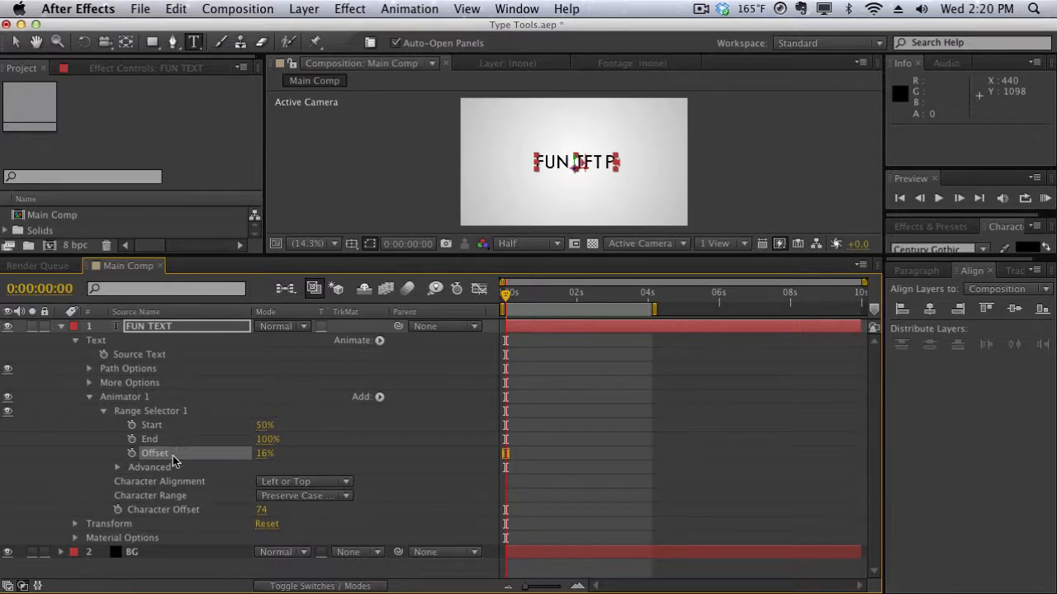
Examine the range selector's Advanced options and the Character Range choices.
{"action": "left_click", "coordinate": [119, 468]}
{"action": "scroll", "coordinate": [119, 469], "scroll_direction": "down", "scroll_amount": 1}
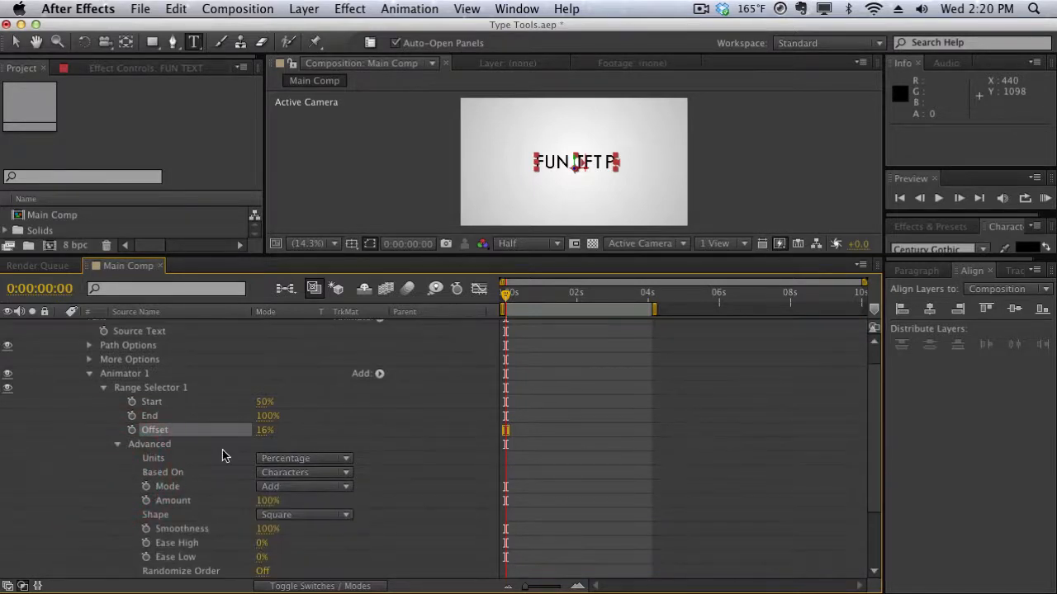
{"action": "scroll", "coordinate": [222, 450], "scroll_direction": "down", "scroll_amount": 2}
{"action": "scroll", "coordinate": [224, 451], "scroll_direction": "up", "scroll_amount": 2}
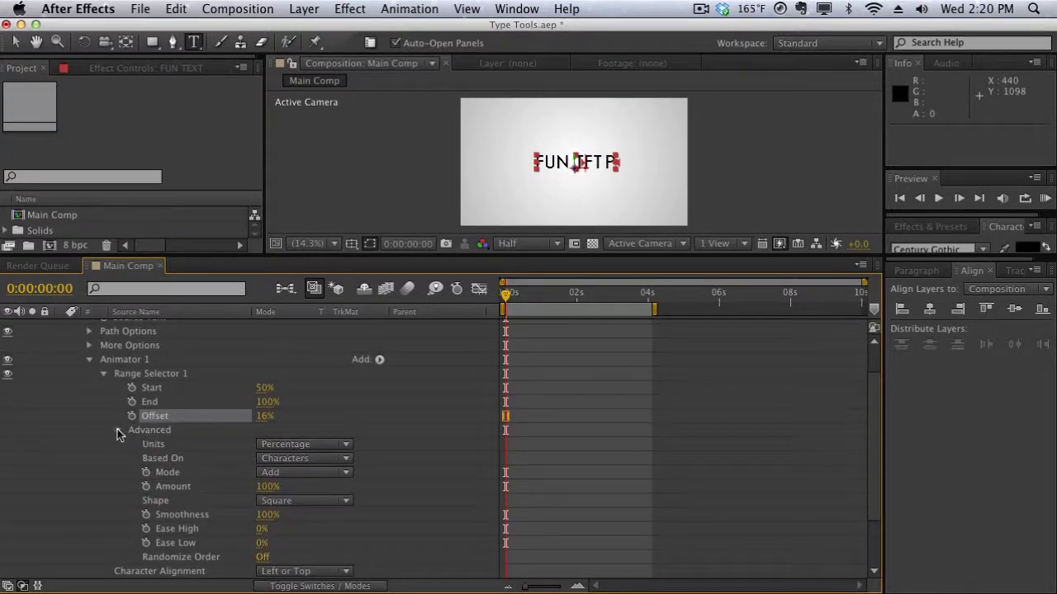
{"action": "scroll", "coordinate": [146, 450], "scroll_direction": "down", "scroll_amount": 3}
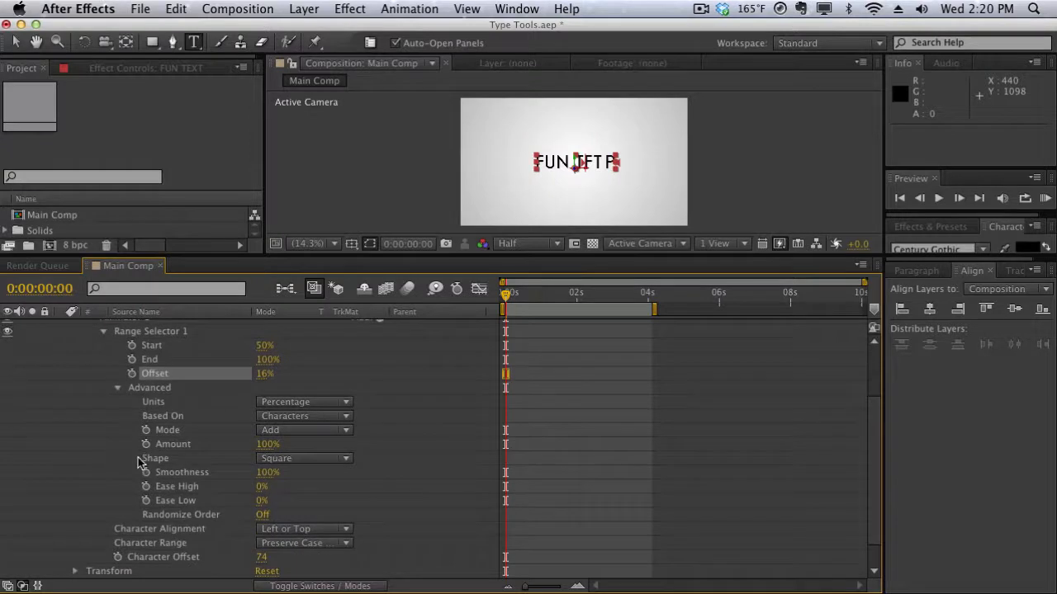
{"action": "scroll", "coordinate": [145, 458], "scroll_direction": "up", "scroll_amount": 3}
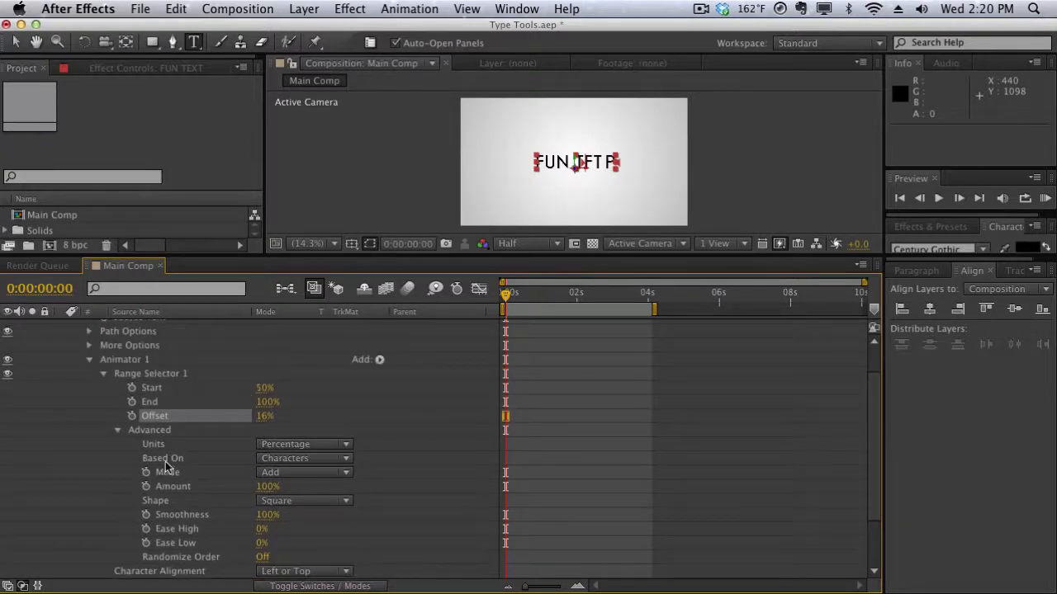
{"action": "left_click", "coordinate": [118, 431]}
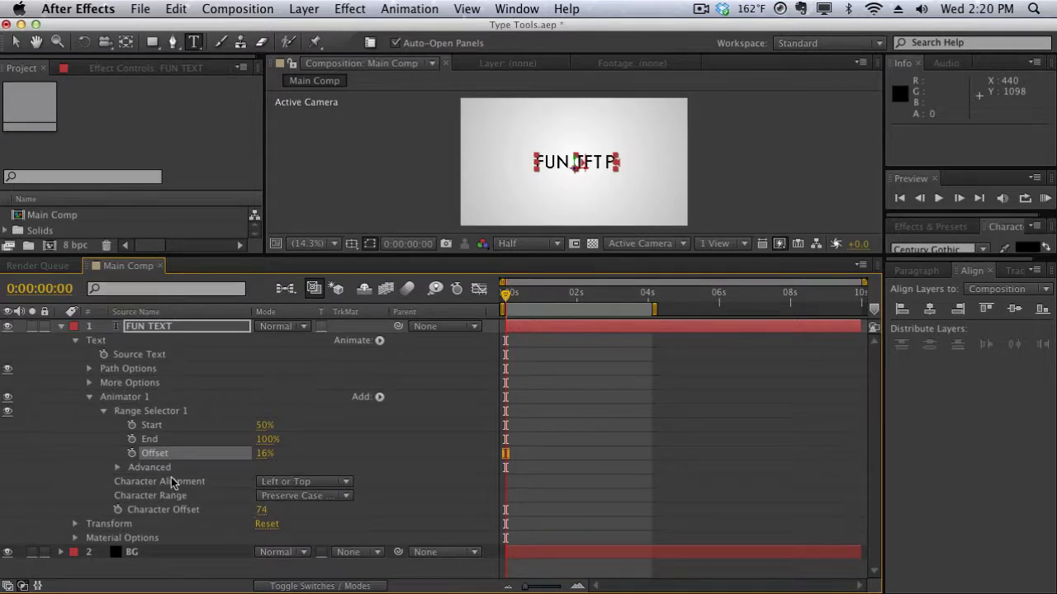
{"action": "left_click", "coordinate": [271, 497]}
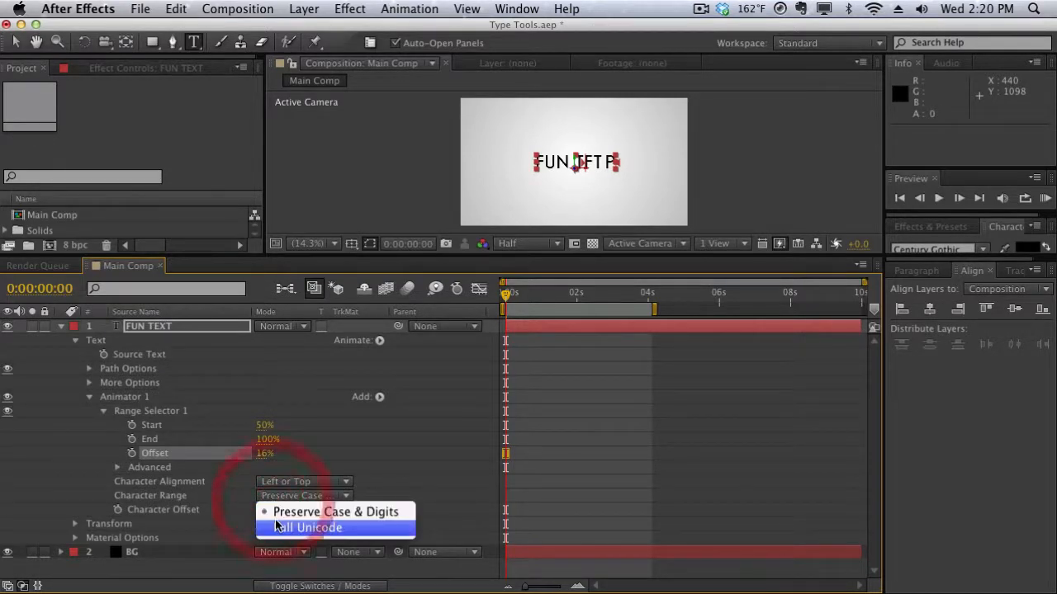
{"action": "left_click", "coordinate": [192, 507]}
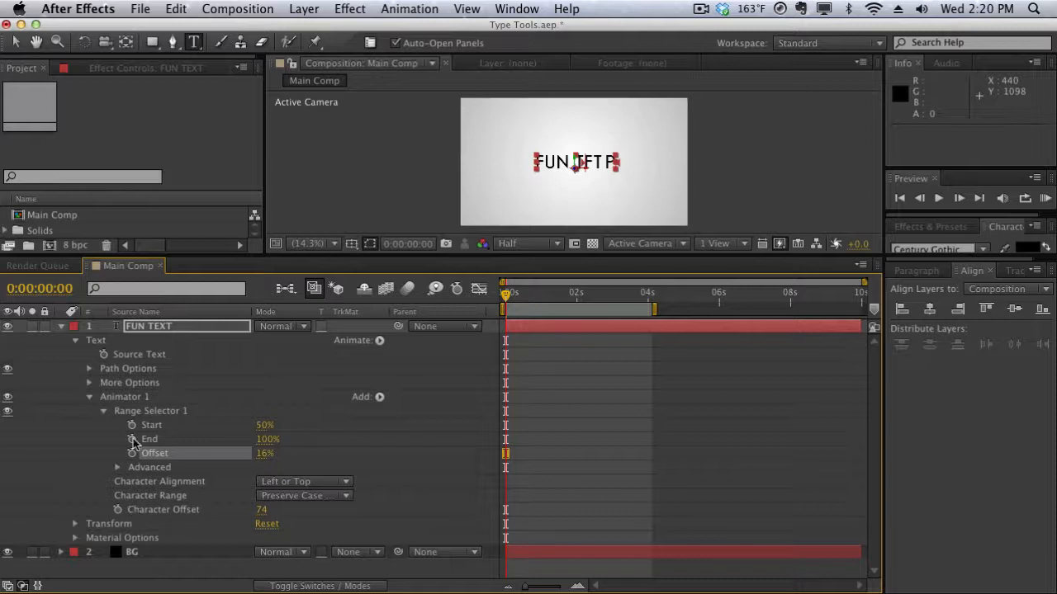
Delete Animator 1 from the FUN TEXT layer.
{"action": "left_click", "coordinate": [137, 401]}
{"action": "key", "text": "Delete"}
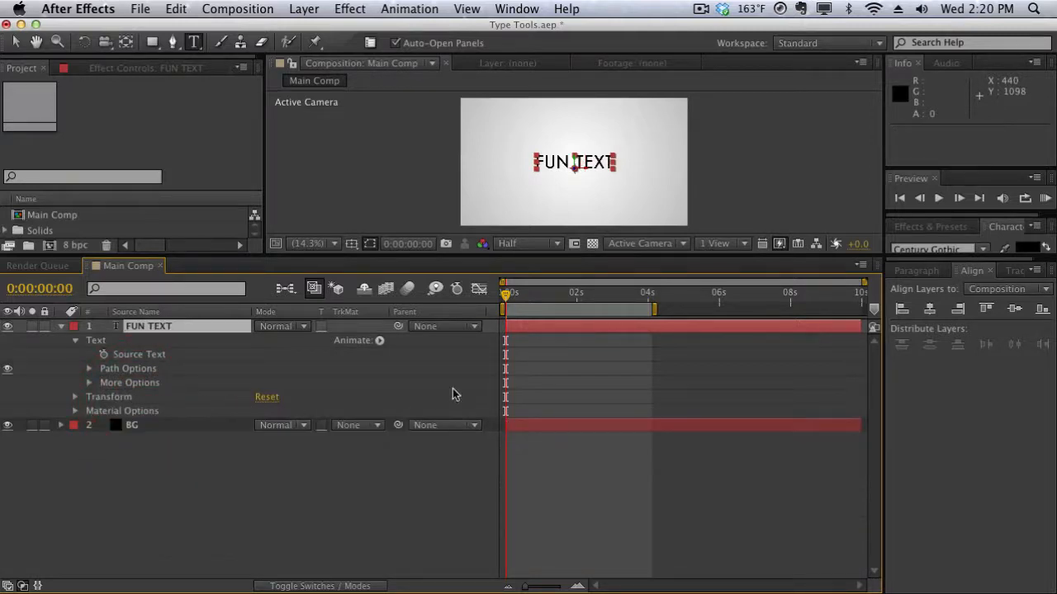
Add a Blur text animator and scrub its Blur to 55, 55.
{"action": "left_click", "coordinate": [376, 342]}
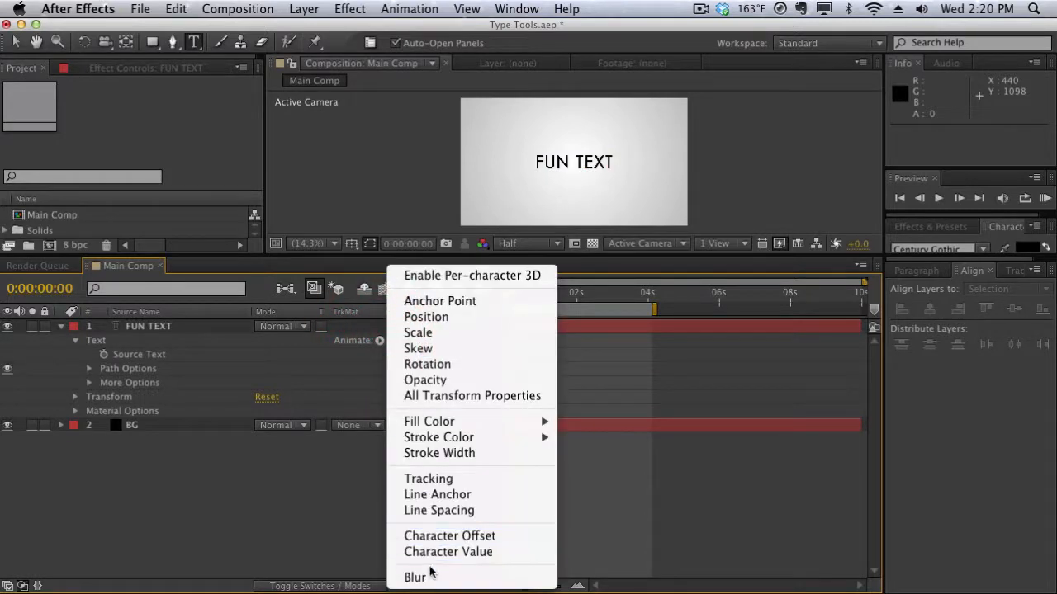
{"action": "left_click", "coordinate": [430, 574]}
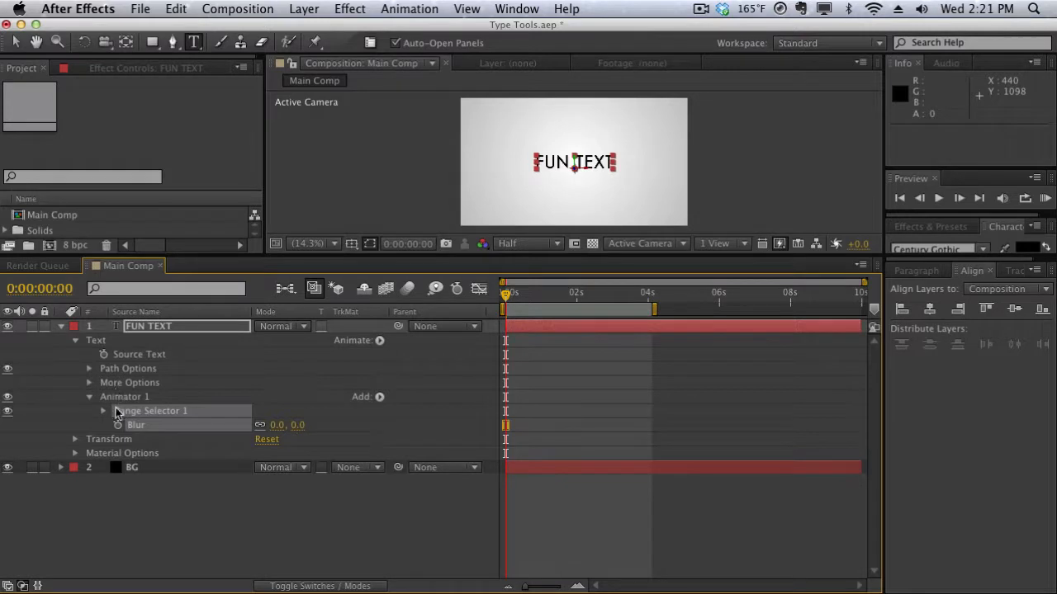
{"action": "left_click", "coordinate": [276, 413]}
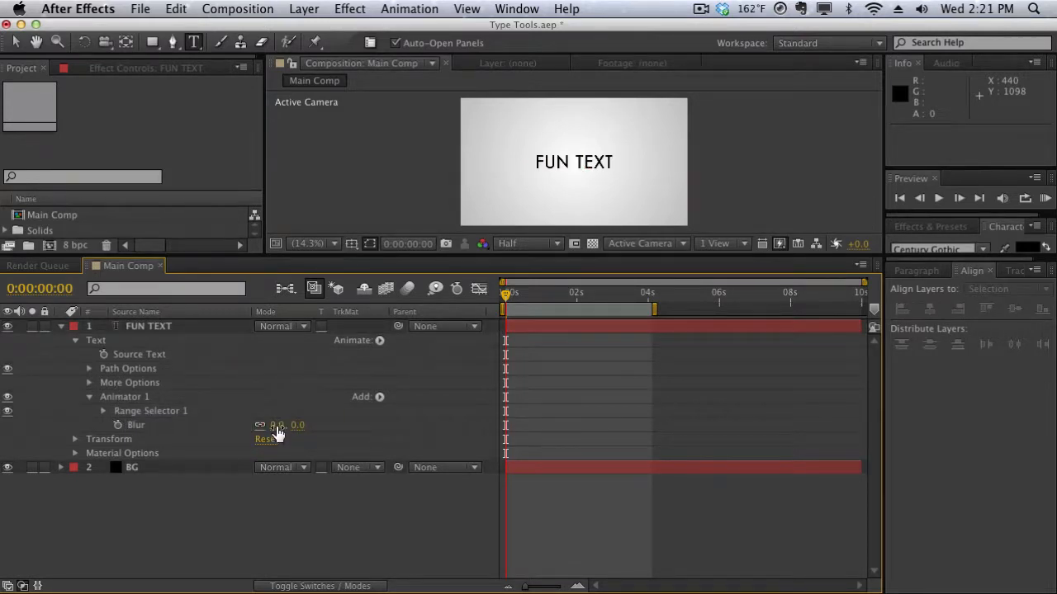
{"action": "left_click_drag", "start_coordinate": [277, 426], "coordinate": [318, 424]}
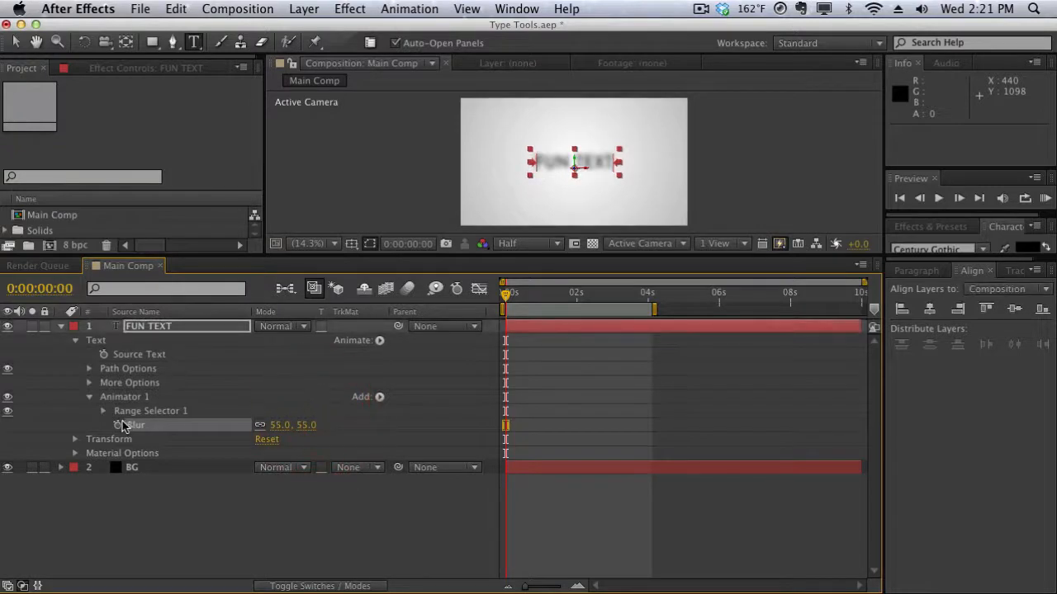
Expand the range selector and scrub its Offset to -28%.
{"action": "left_click", "coordinate": [103, 411]}
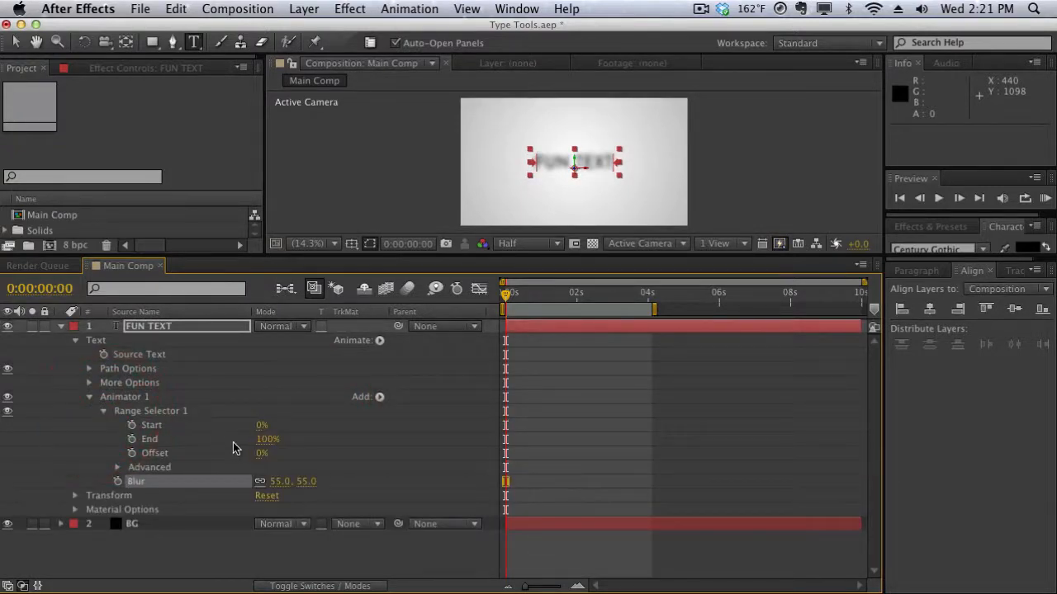
{"action": "left_click_drag", "start_coordinate": [259, 453], "coordinate": [213, 437]}
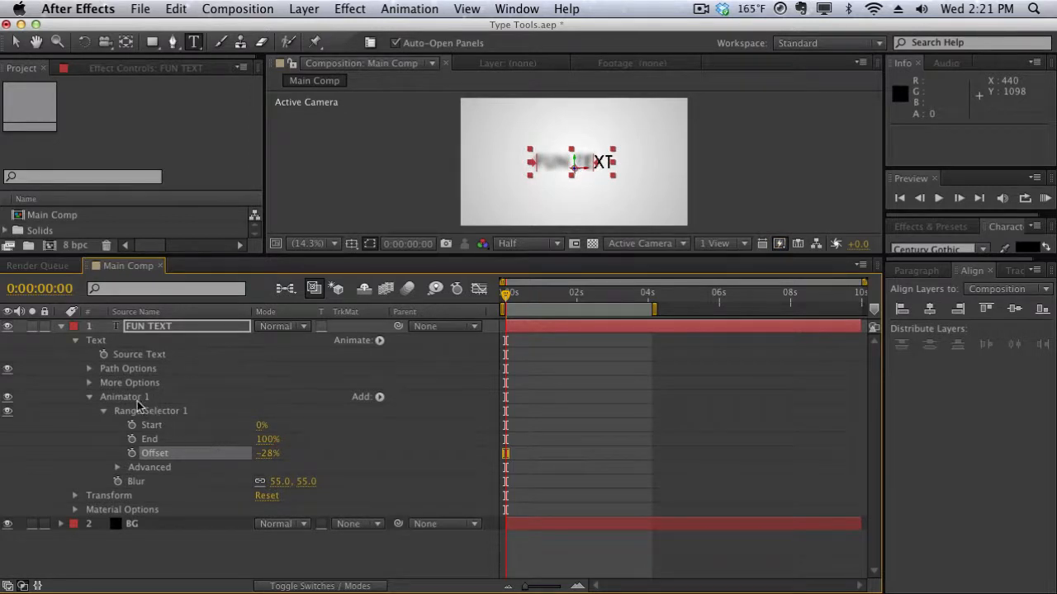
Delete the Blur animator from the FUN TEXT layer.
{"action": "left_click", "coordinate": [133, 398]}
{"action": "key", "text": "Delete"}
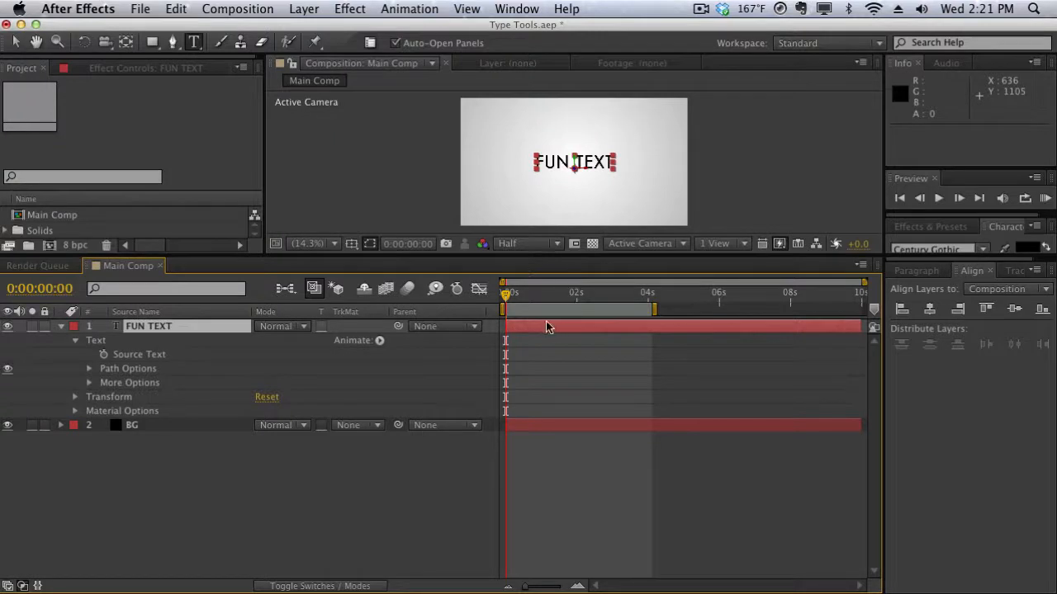
Add a Tracking text animator to the FUN TEXT layer.
{"action": "left_click_drag", "start_coordinate": [538, 303], "coordinate": [503, 308]}
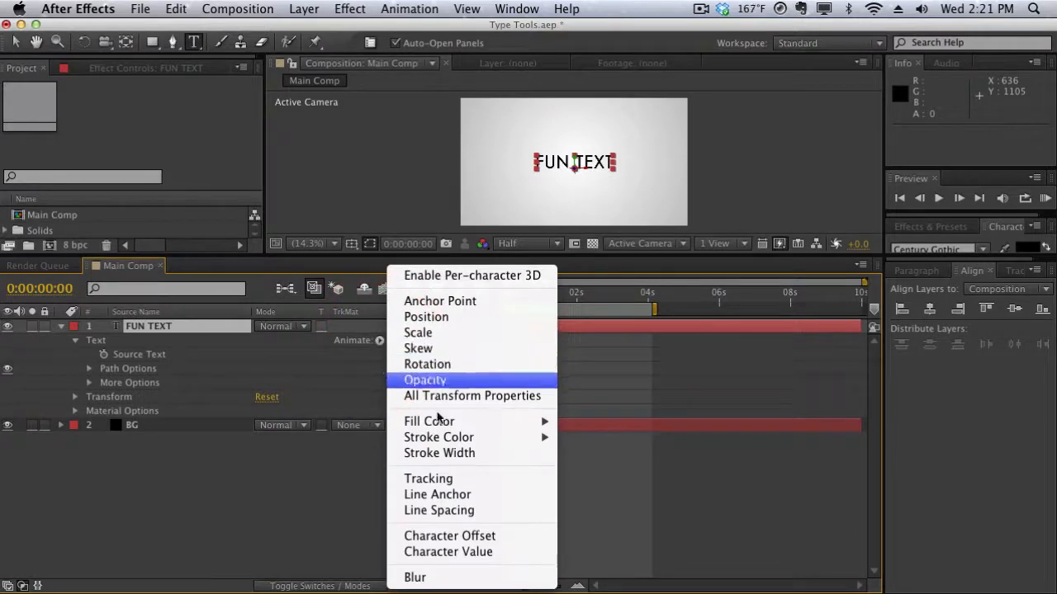
{"action": "left_click", "coordinate": [442, 479]}
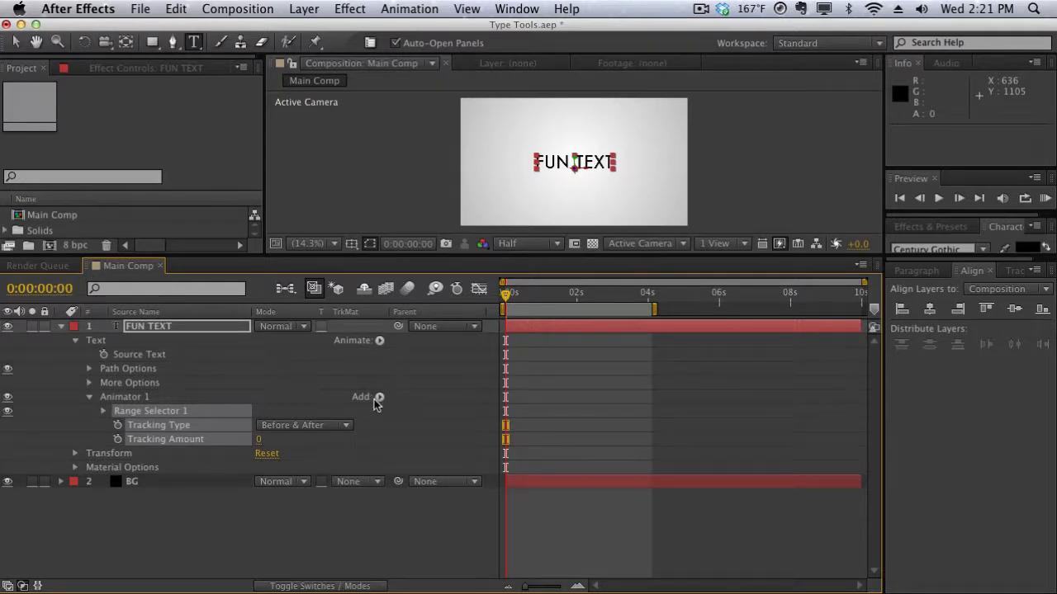
Add a Blur property to Animator 1.
{"action": "left_click", "coordinate": [142, 399]}
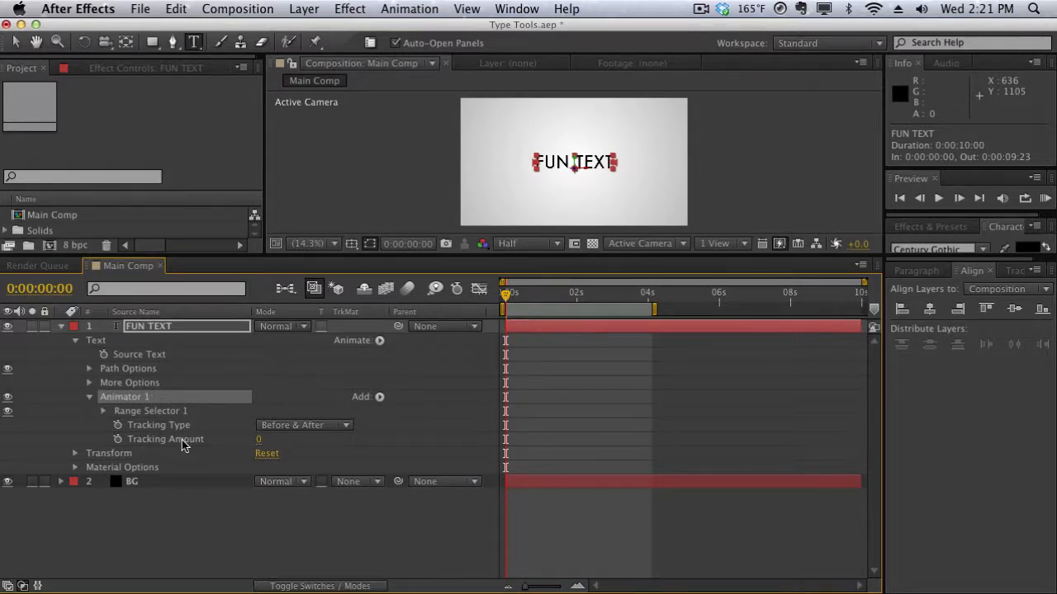
{"action": "left_click", "coordinate": [378, 397]}
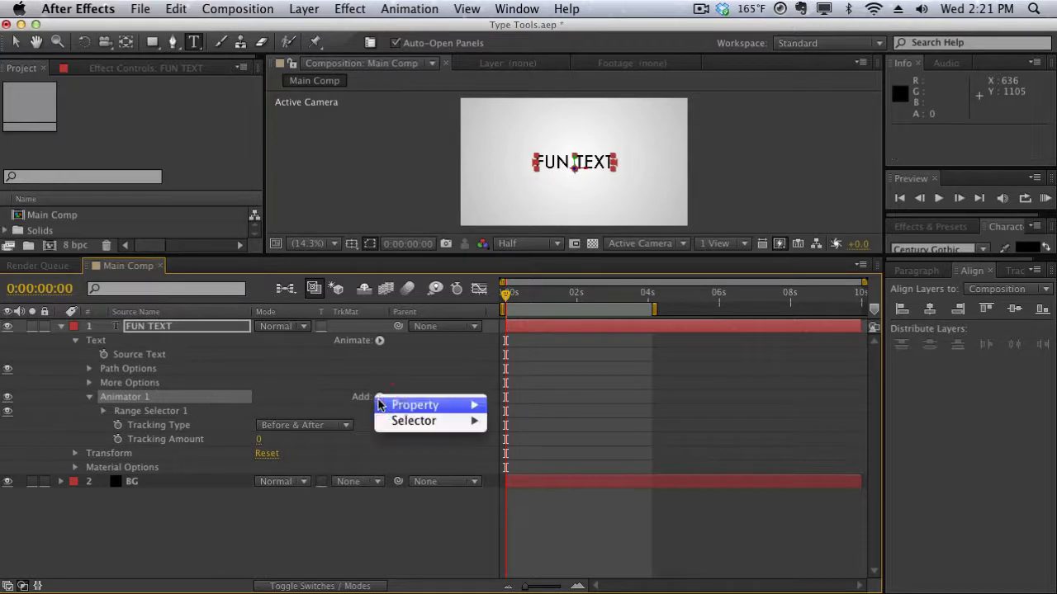
{"action": "mouse_move", "coordinate": [393, 404]}
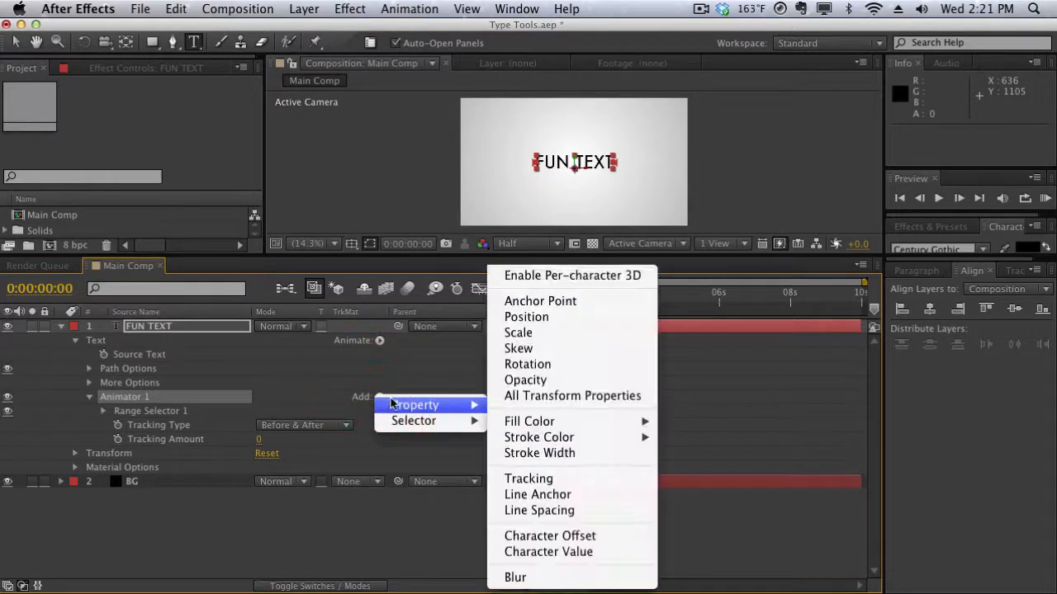
{"action": "left_click", "coordinate": [538, 577]}
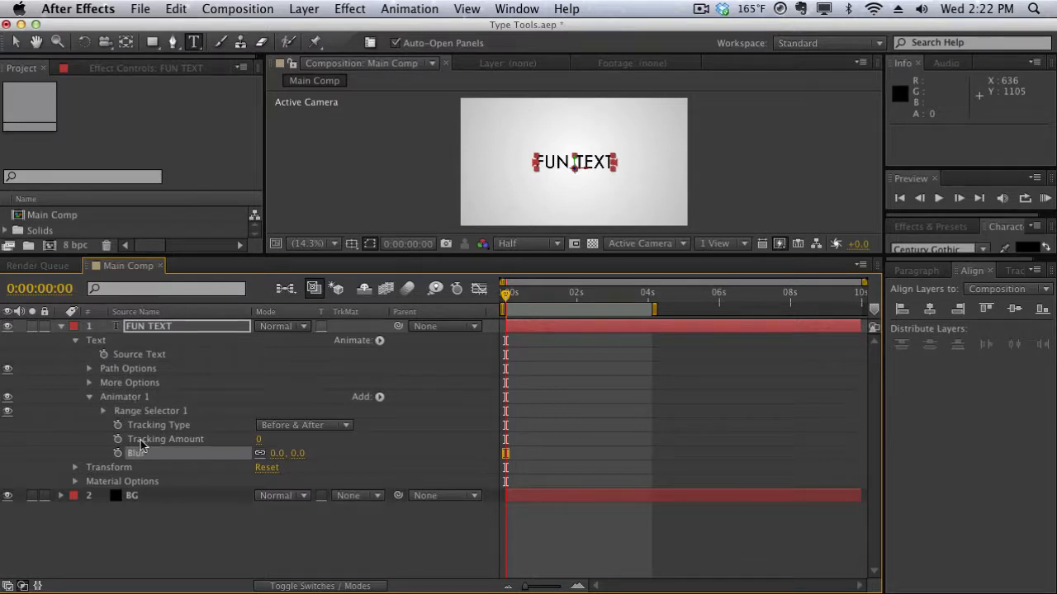
{"action": "left_click", "coordinate": [381, 398]}
{"action": "mouse_move", "coordinate": [408, 404]}
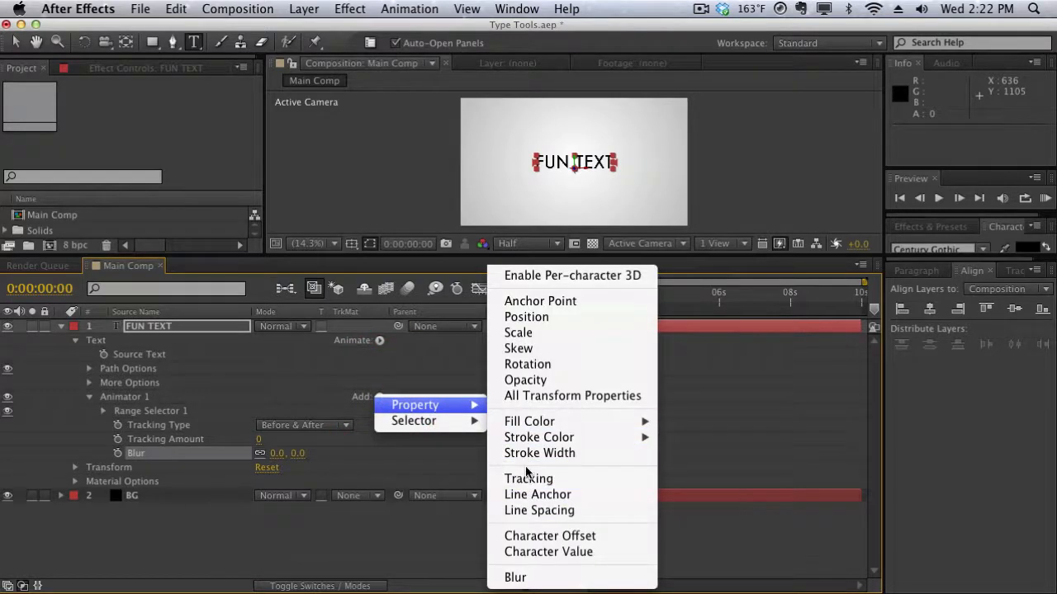
Remove the Blur property from Animator 1.
{"action": "mouse_move", "coordinate": [460, 420]}
{"action": "left_click", "coordinate": [161, 456]}
{"action": "left_click", "coordinate": [157, 456]}
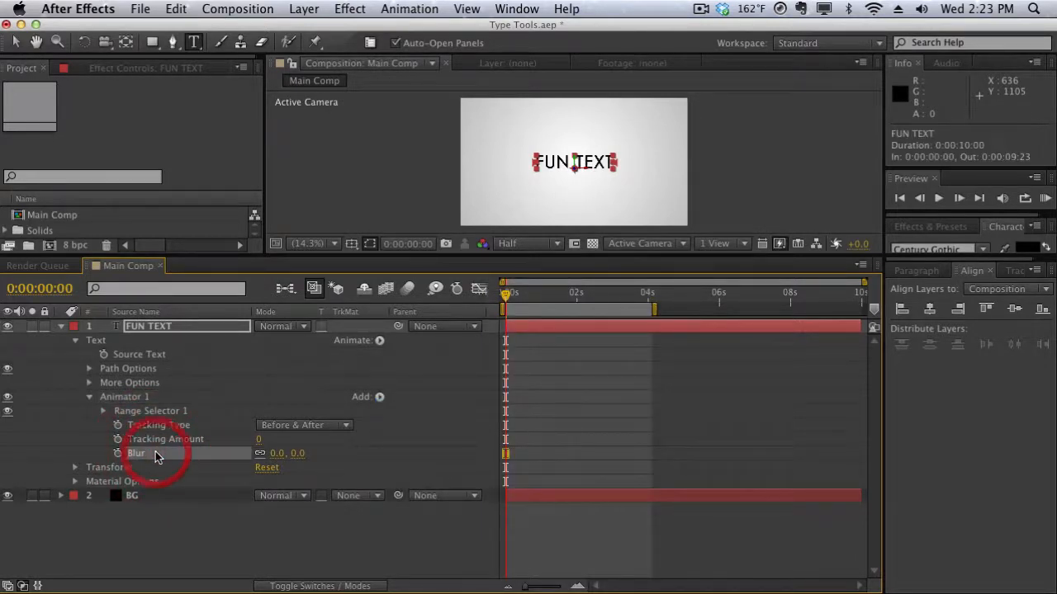
{"action": "key", "text": "Delete"}
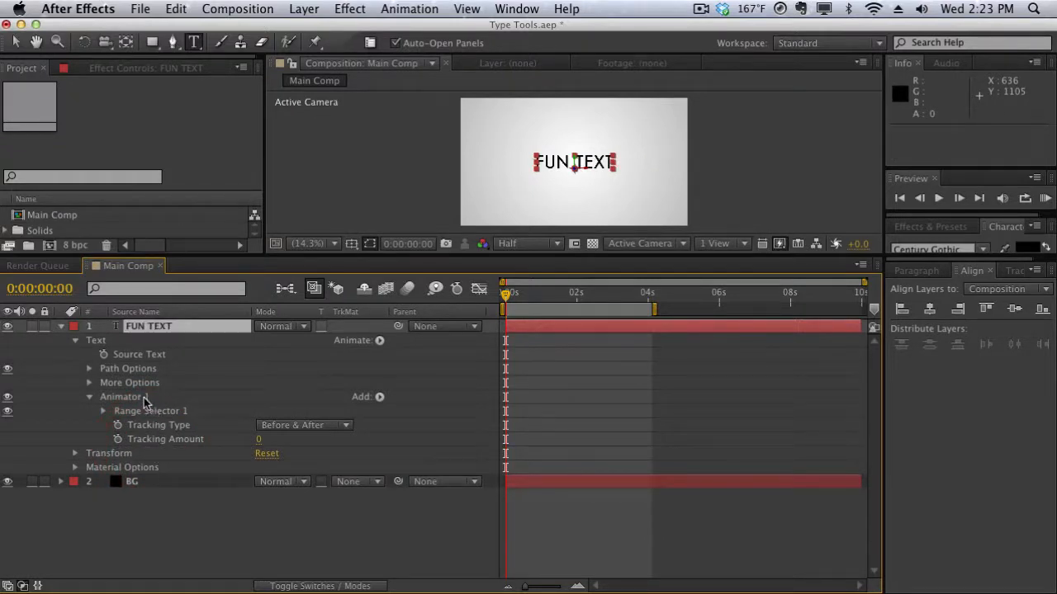
Animate Tracking Amount with a keyframe at the start and a value of 9 at 4 seconds.
{"action": "left_click", "coordinate": [117, 440]}
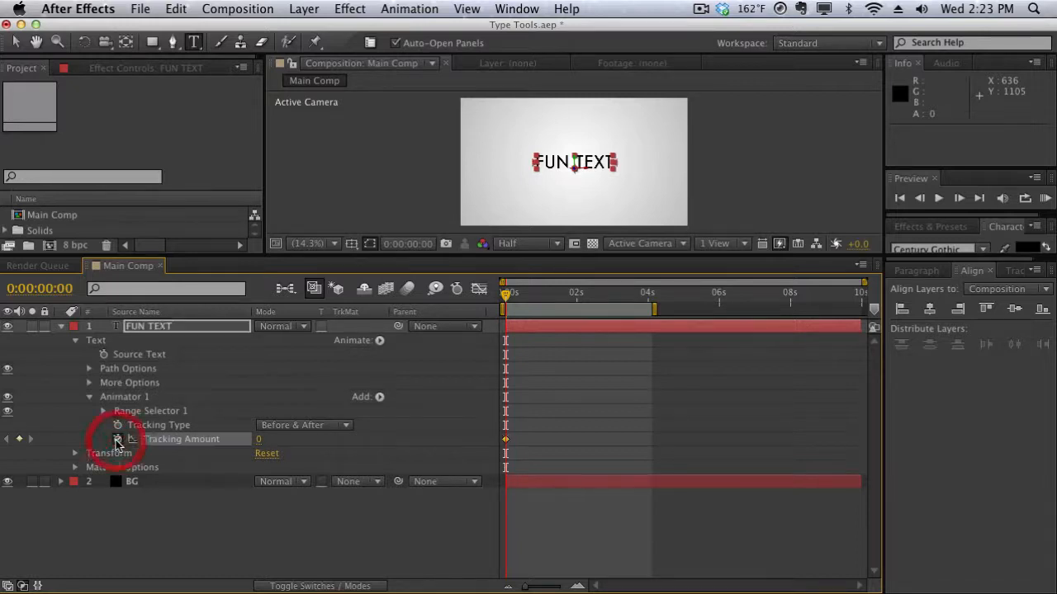
{"action": "left_click", "coordinate": [648, 294]}
{"action": "left_click", "coordinate": [649, 296]}
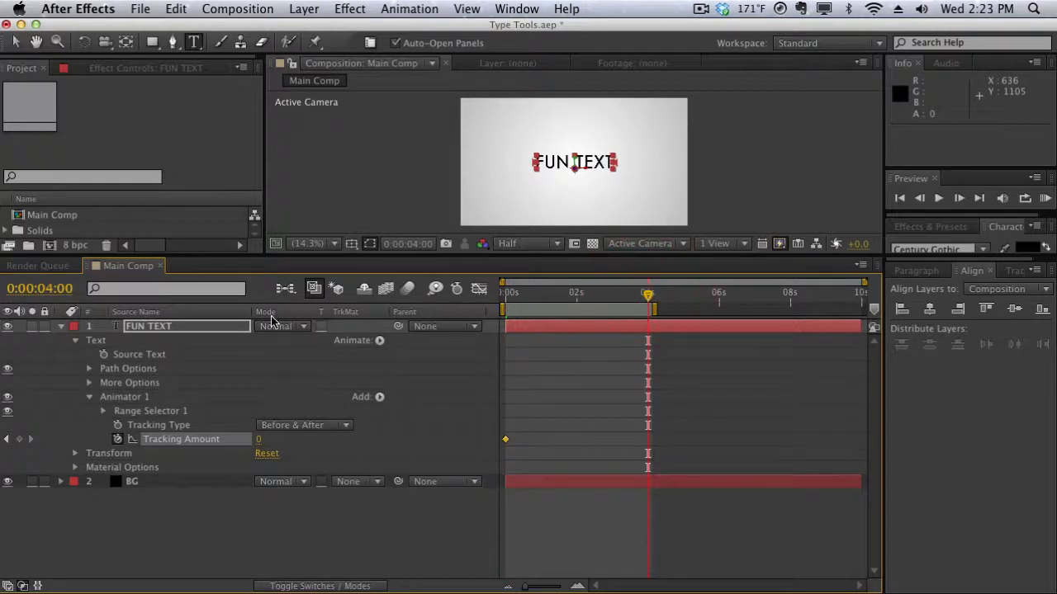
{"action": "left_click", "coordinate": [258, 440]}
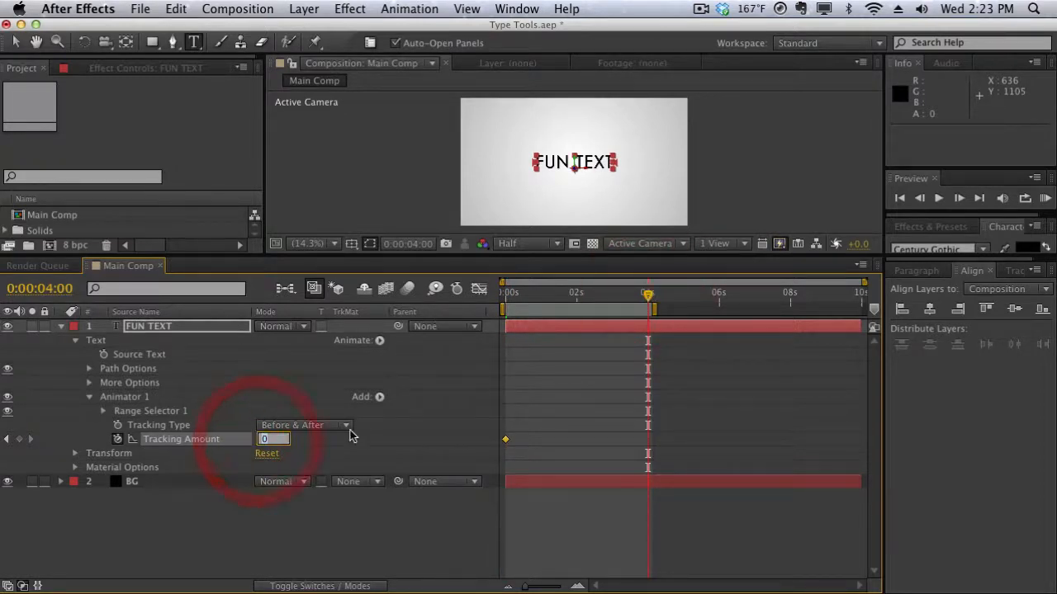
{"action": "type", "text": "9"}
{"action": "key", "text": "Return"}
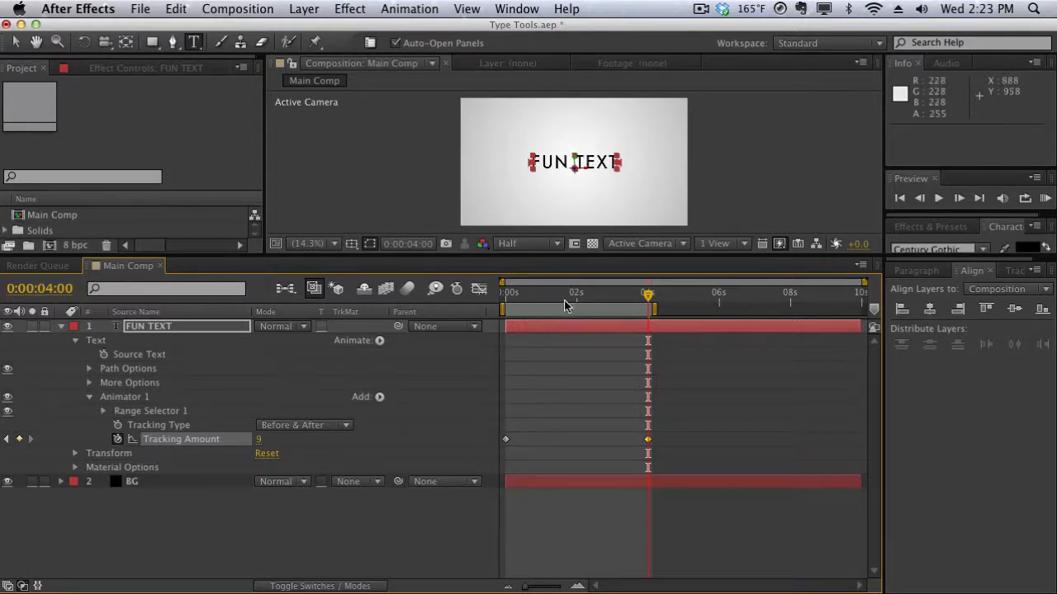
Return to the start and preview the tracking animation.
{"action": "left_click", "coordinate": [505, 296]}
{"action": "key", "text": "space"}
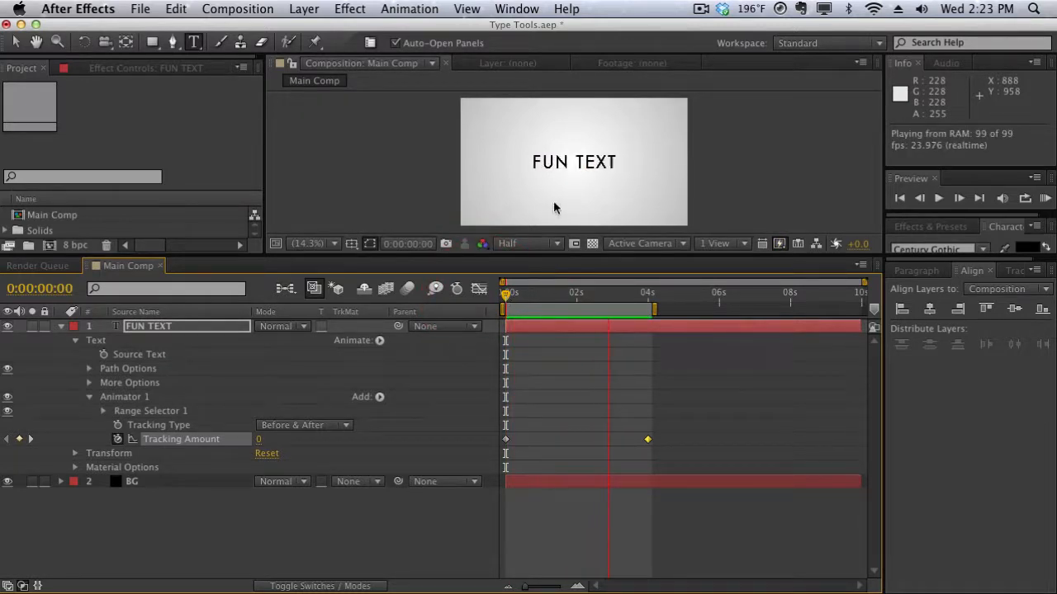
{"action": "left_click", "coordinate": [576, 306]}
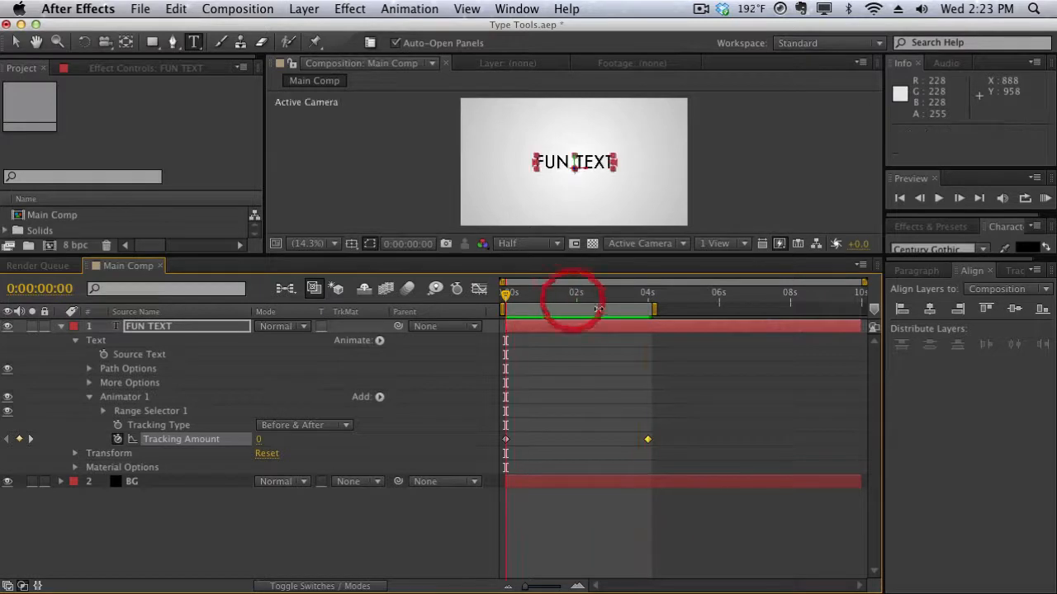
Open the 4-second Tracking Amount keyframe's value, confirm it, then preview and scrub the tracking animation.
{"action": "double_click", "coordinate": [647, 440]}
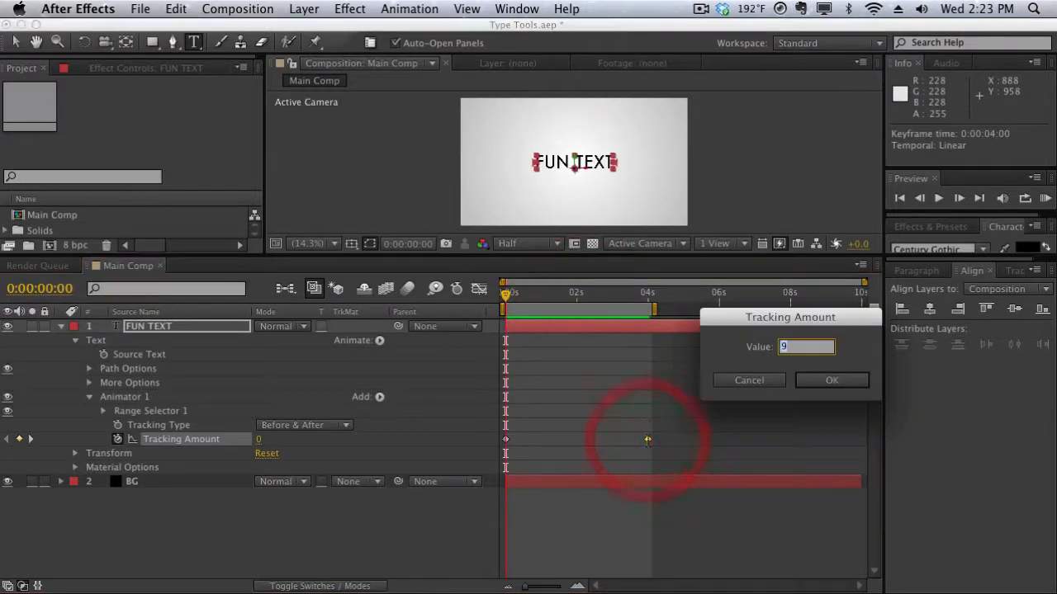
{"action": "key", "text": "Return"}
{"action": "key", "text": "KP_0"}
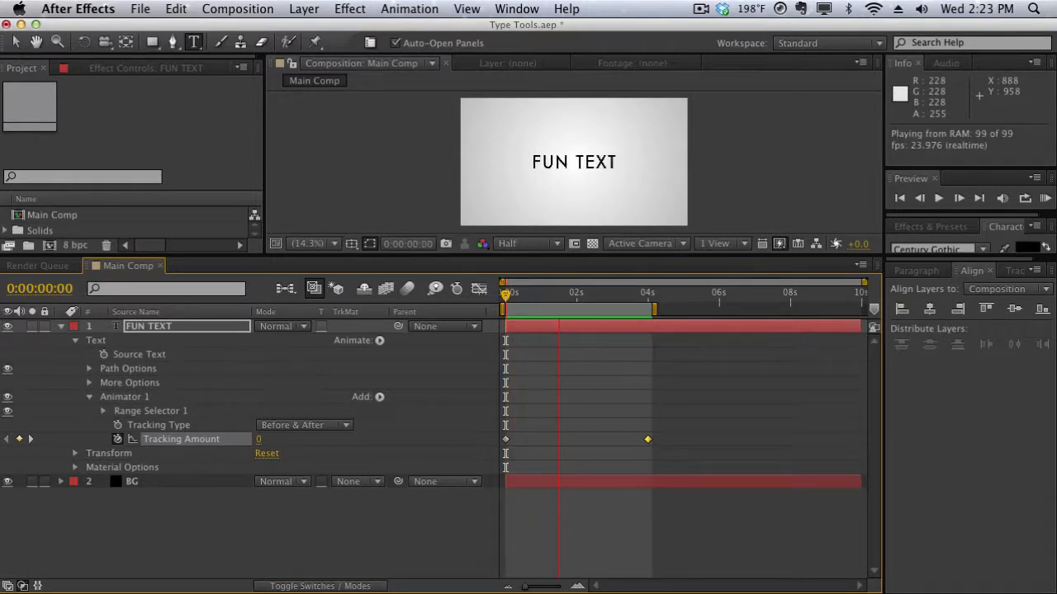
{"action": "left_click", "coordinate": [586, 307]}
{"action": "mouse_move", "coordinate": [582, 294]}
{"action": "left_mouse_down"}
{"action": "mouse_move", "coordinate": [625, 295]}
{"action": "mouse_move", "coordinate": [594, 293]}
{"action": "mouse_move", "coordinate": [602, 299]}
{"action": "left_mouse_up"}
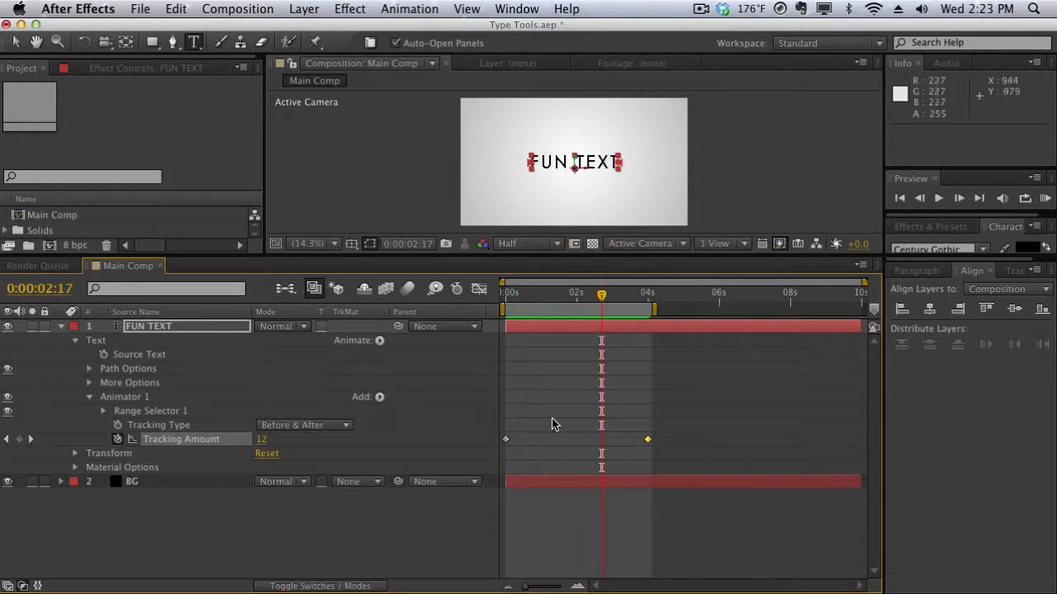
{"action": "left_click", "coordinate": [379, 399]}
{"action": "mouse_move", "coordinate": [380, 407]}
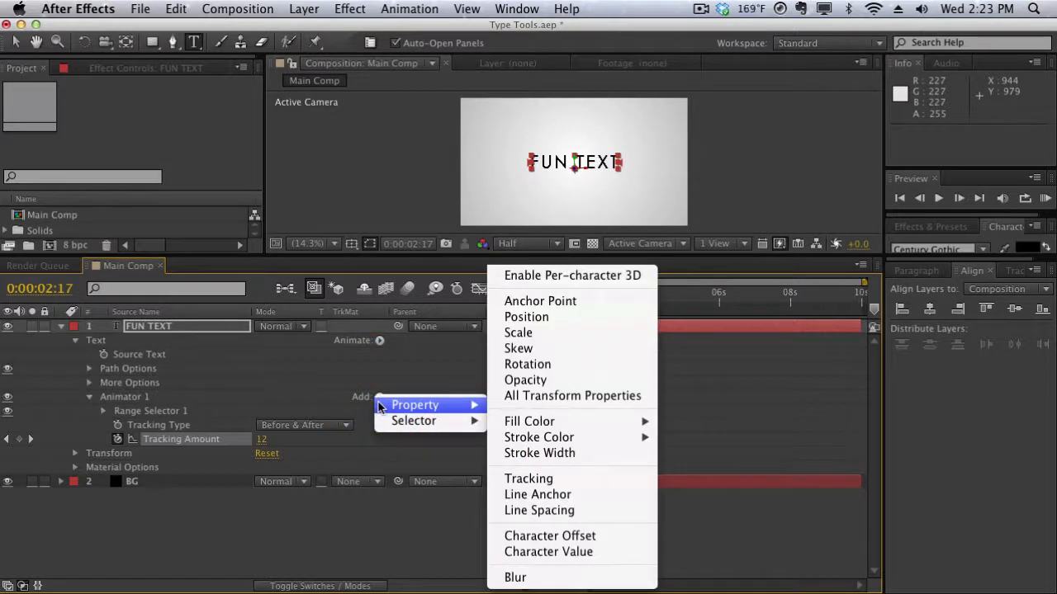
{"action": "left_click", "coordinate": [380, 373]}
Add a new text animator with a Blur property and set its Blur to 62.
{"action": "left_click", "coordinate": [379, 340]}
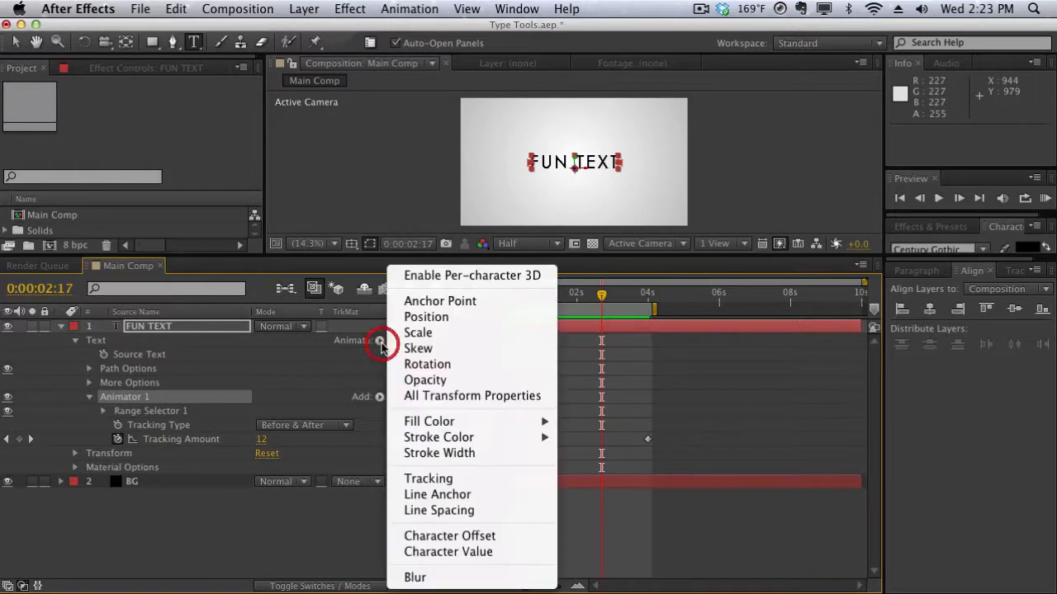
{"action": "left_click", "coordinate": [374, 374]}
{"action": "left_click", "coordinate": [379, 340]}
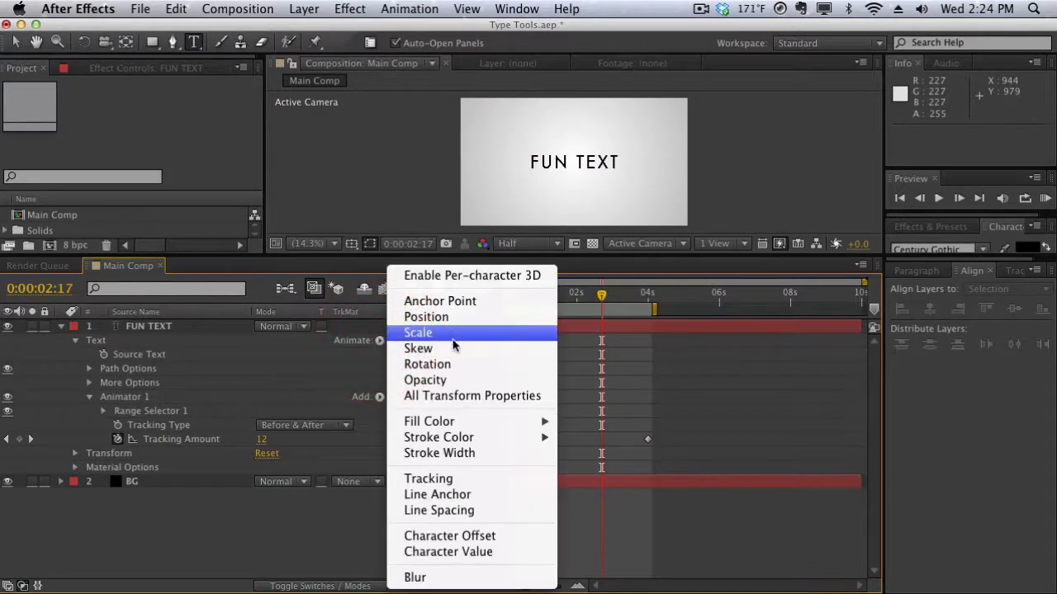
{"action": "left_click", "coordinate": [443, 575]}
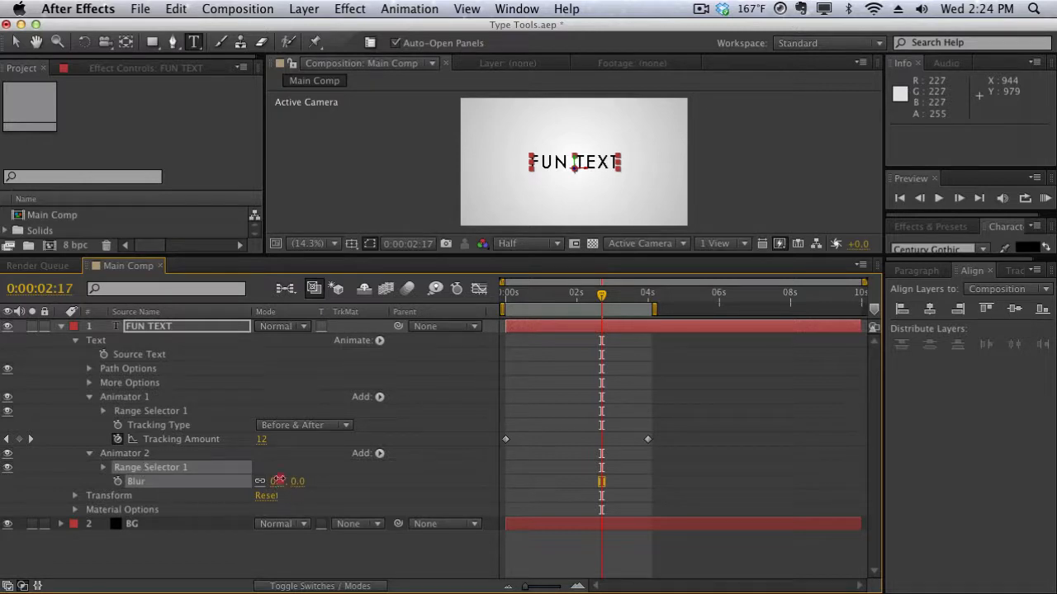
{"action": "left_click_drag", "start_coordinate": [279, 481], "coordinate": [329, 479]}
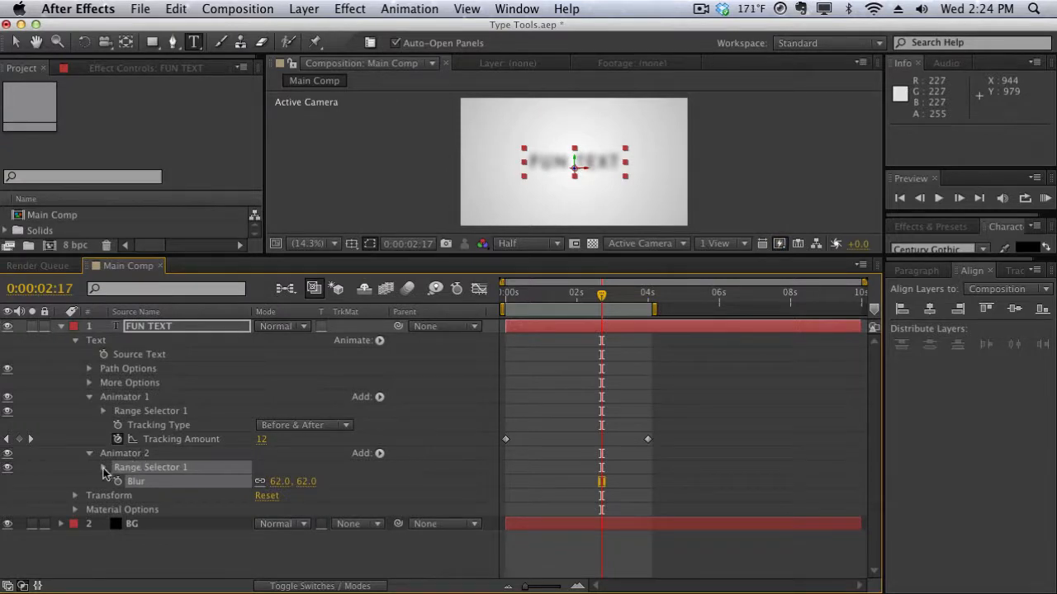
Keyframe Animator 2's Range Selector Offset at 0% at the start and 100% at 0:00:01:21.
{"action": "left_click", "coordinate": [103, 467]}
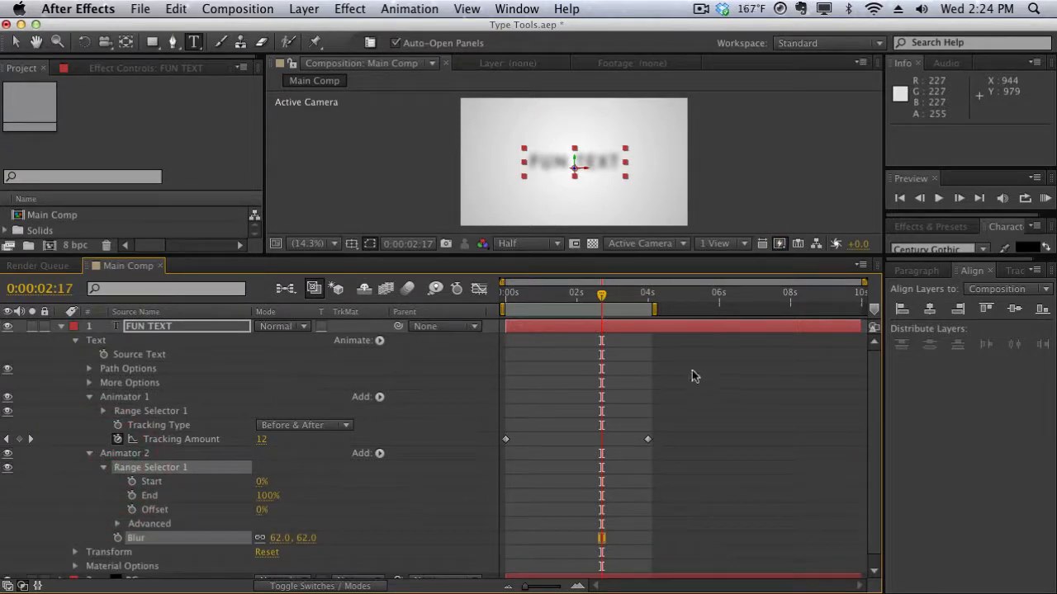
{"action": "left_click_drag", "start_coordinate": [558, 294], "coordinate": [446, 309]}
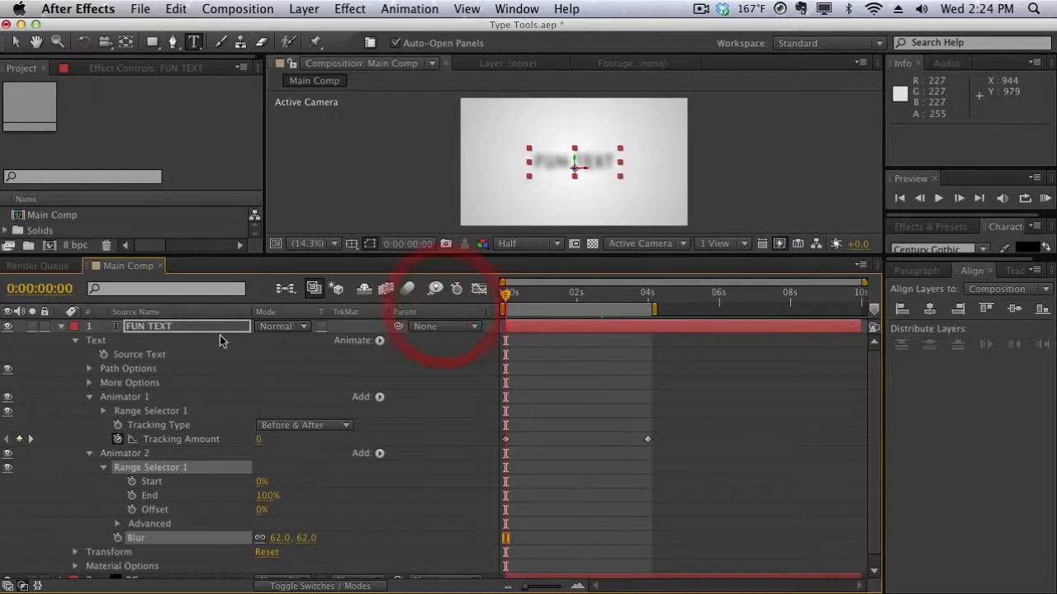
{"action": "left_click", "coordinate": [132, 510]}
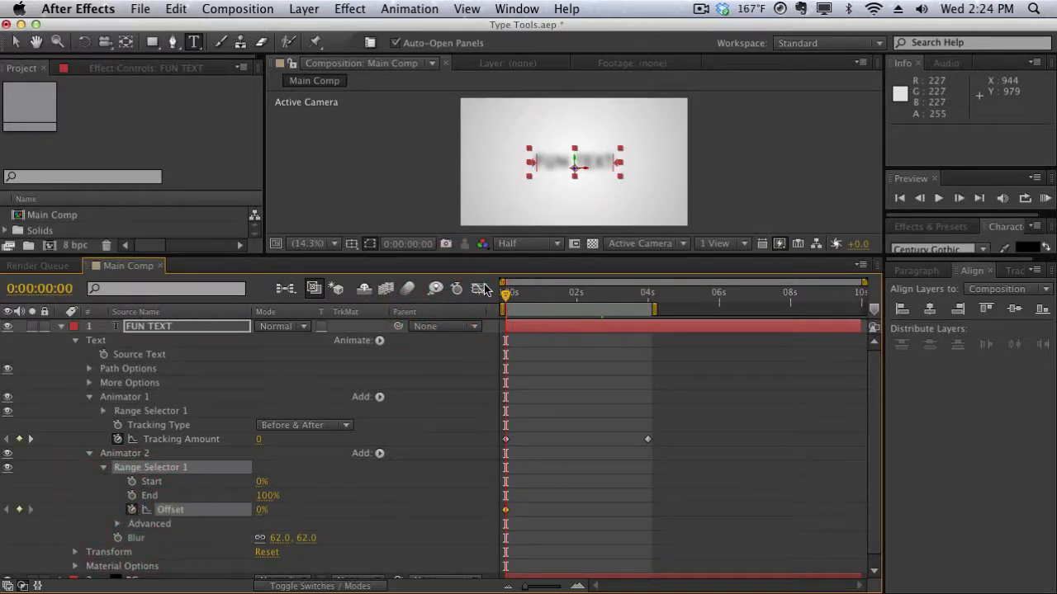
{"action": "left_click_drag", "start_coordinate": [551, 295], "coordinate": [572, 296]}
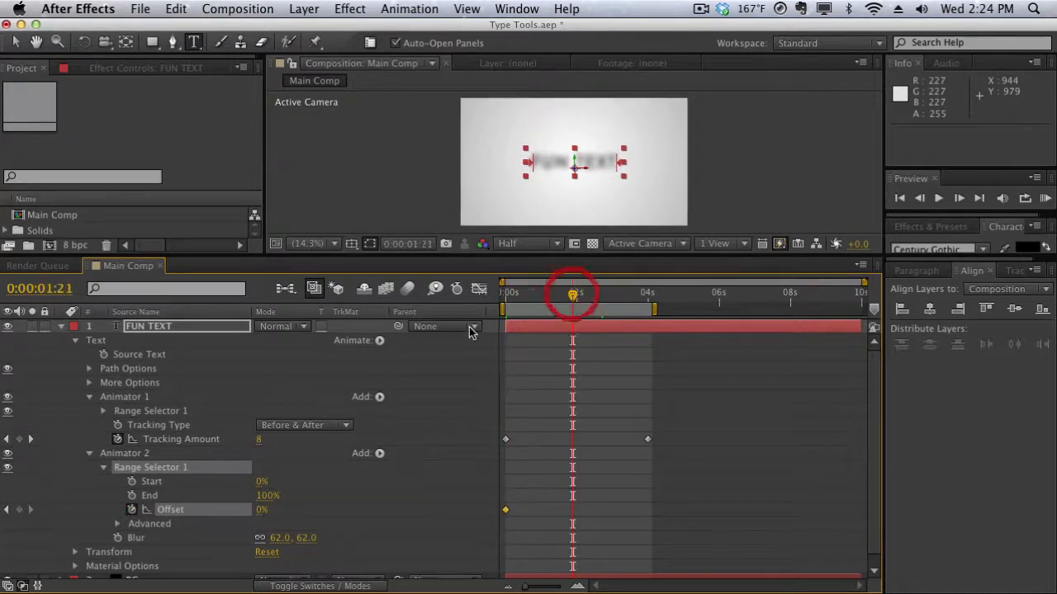
{"action": "left_click", "coordinate": [261, 510]}
{"action": "type", "text": "100"}
{"action": "key", "text": "Return"}
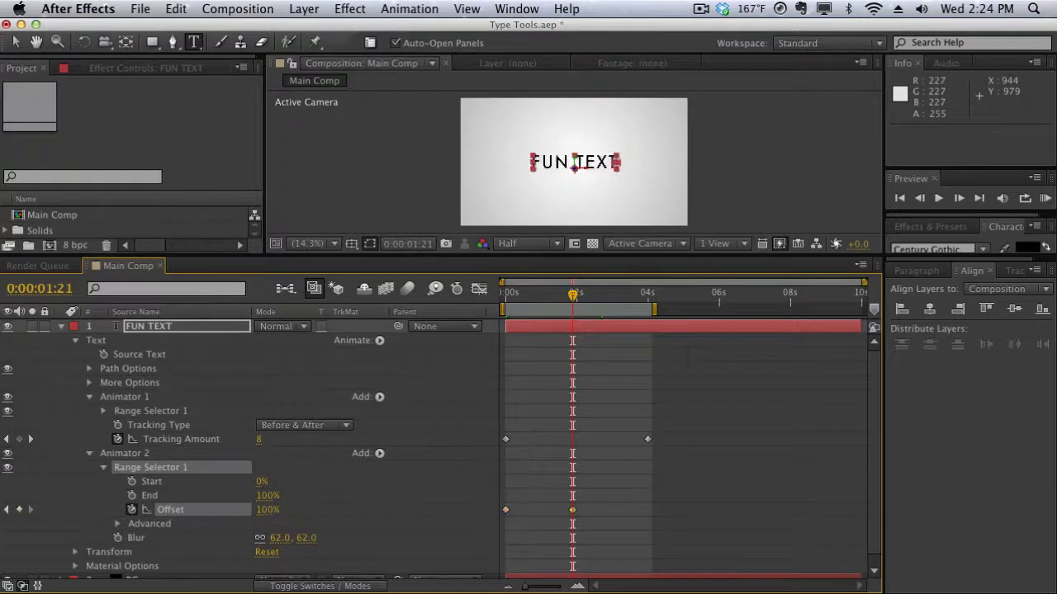
Scrub the timeline and preview the blur-offset animation.
{"action": "left_click_drag", "start_coordinate": [538, 303], "coordinate": [500, 302]}
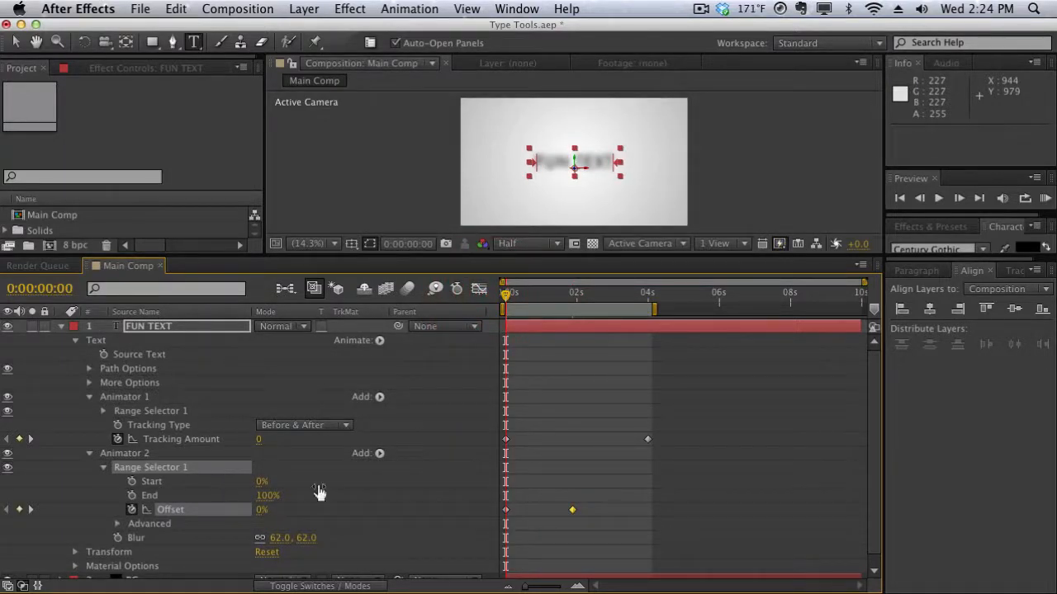
{"action": "left_click_drag", "start_coordinate": [507, 299], "coordinate": [591, 297]}
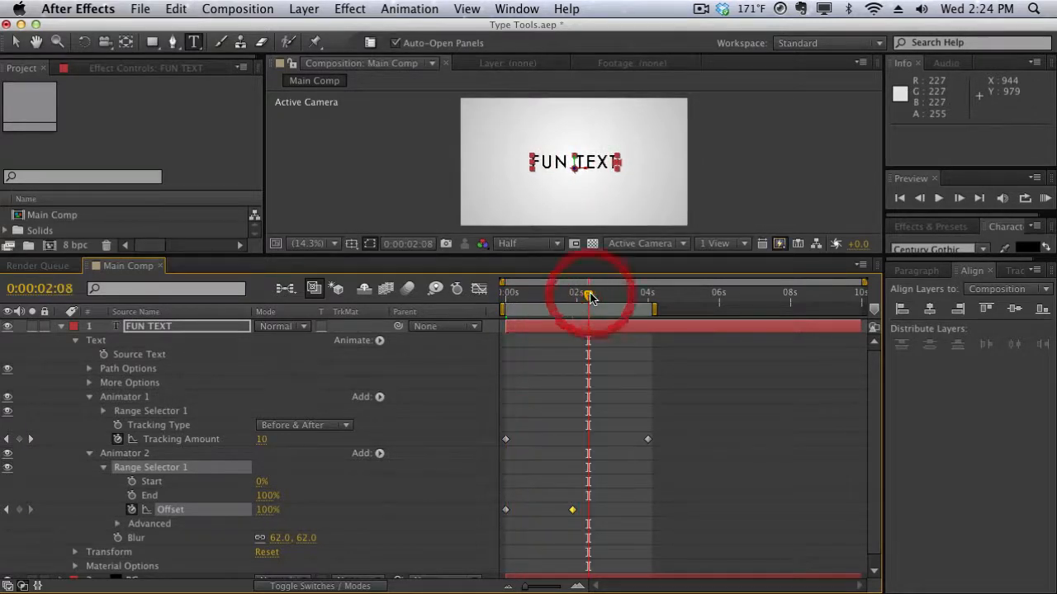
{"action": "key", "text": "space"}
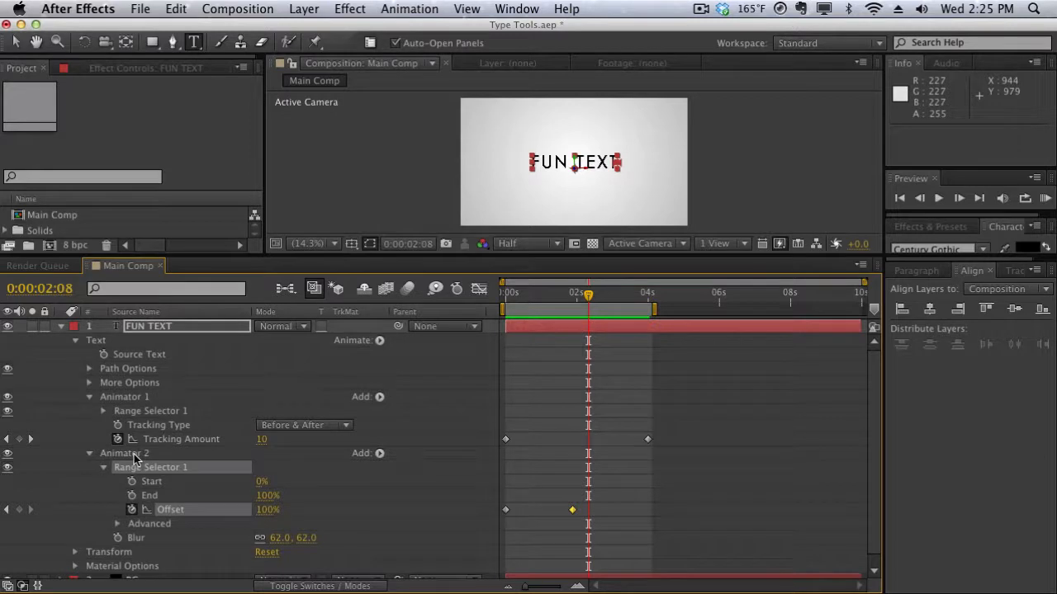
Rename Animator 1 to Tracking Animator.
{"action": "left_click", "coordinate": [134, 397]}
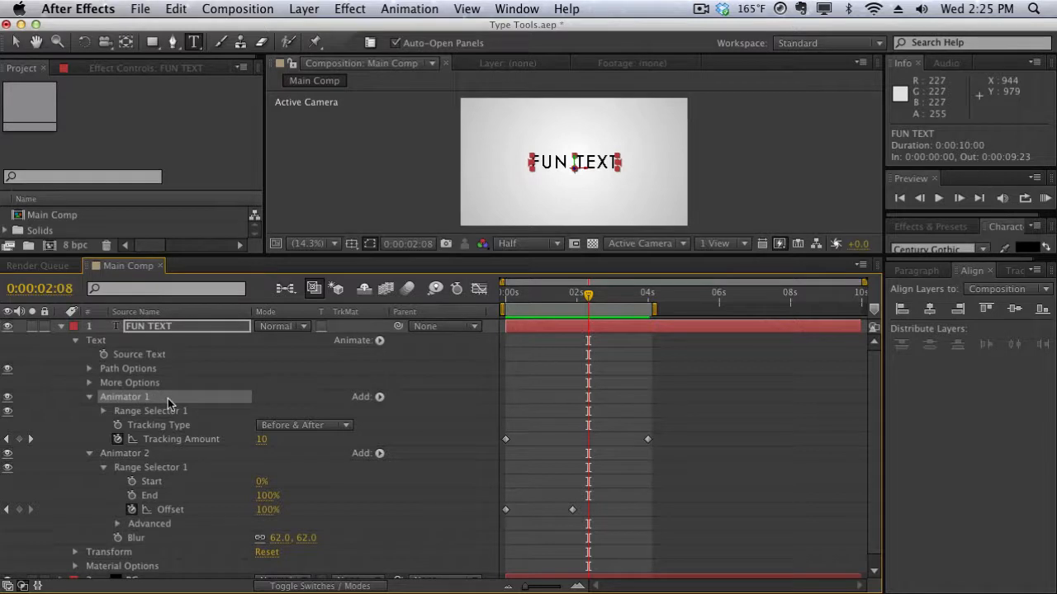
{"action": "key", "text": "Return"}
{"action": "type", "text": "Tracking"}
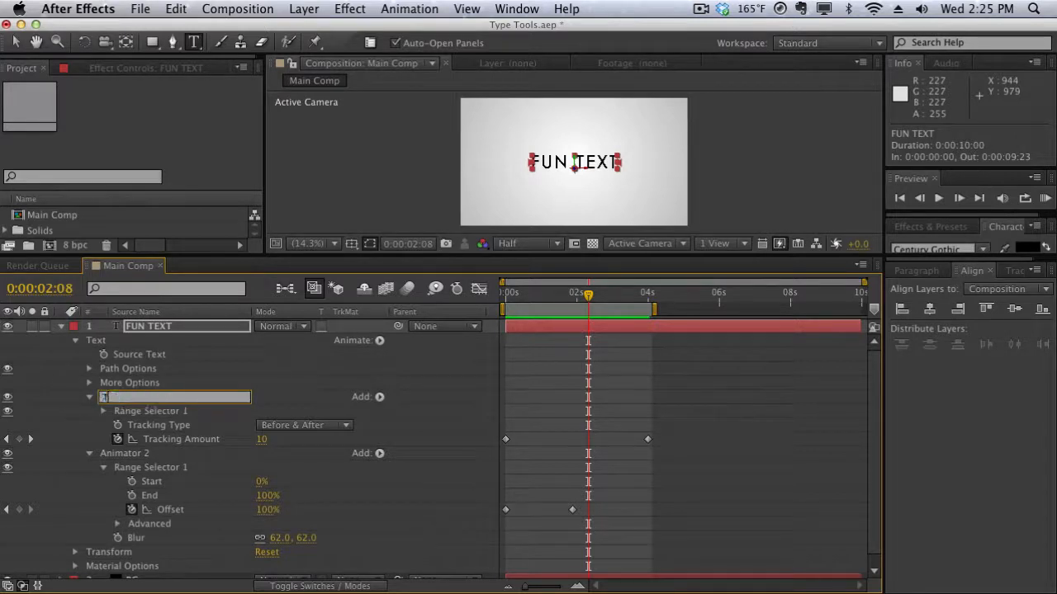
{"action": "type", "text": " Animator"}
Rename Animator 2 to Blur Animator.
{"action": "left_click", "coordinate": [143, 456]}
{"action": "key", "text": "Return"}
{"action": "type", "text": "Blur"}
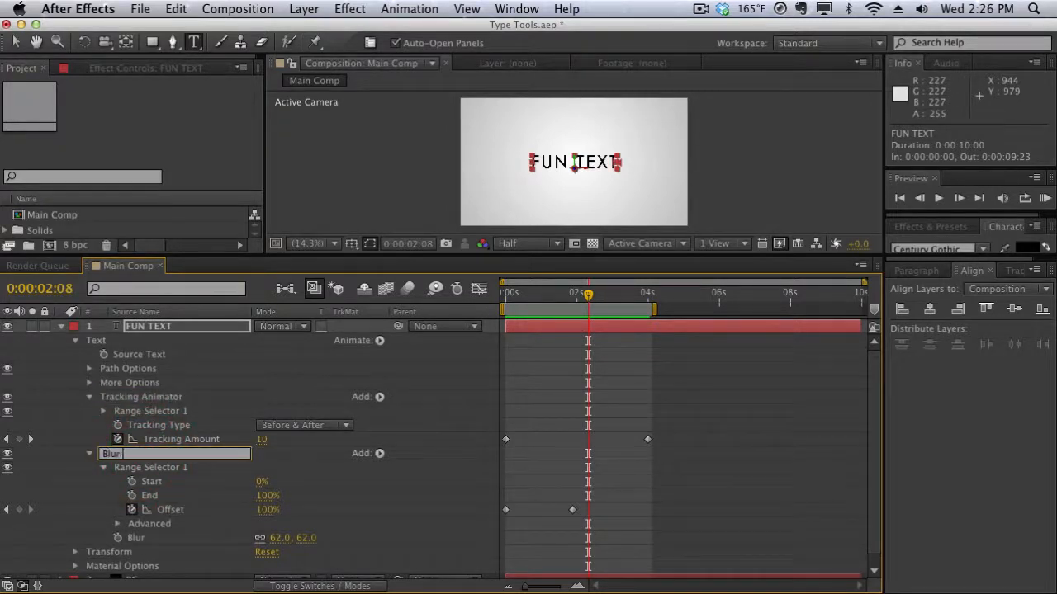
{"action": "type", "text": " Animator"}
{"action": "left_click", "coordinate": [205, 401]}
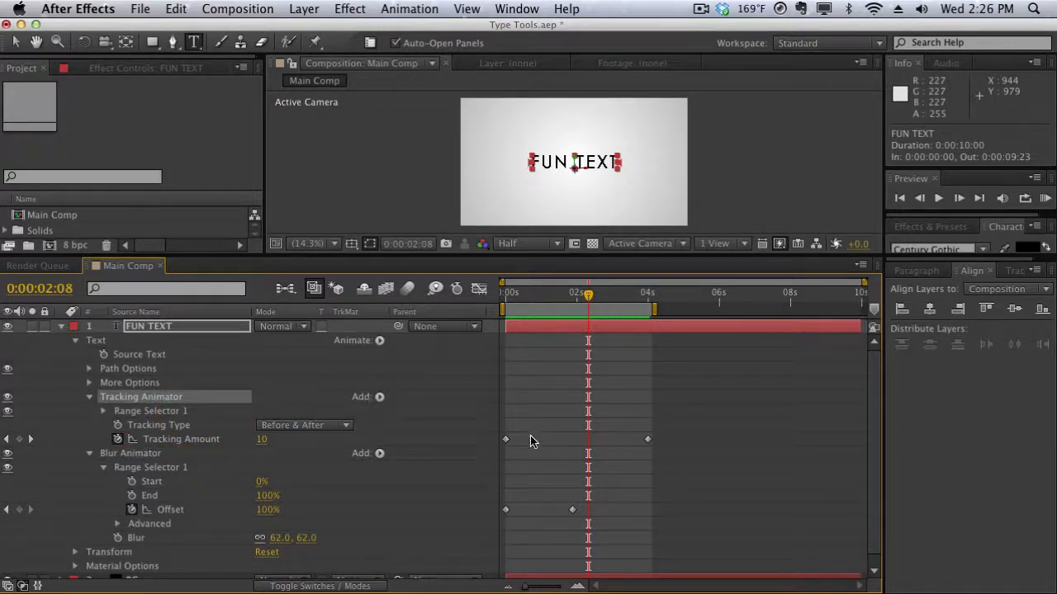
Select all the animator keyframes, apply Easy Ease to them, and preview the result.
{"action": "left_click_drag", "start_coordinate": [683, 412], "coordinate": [504, 545]}
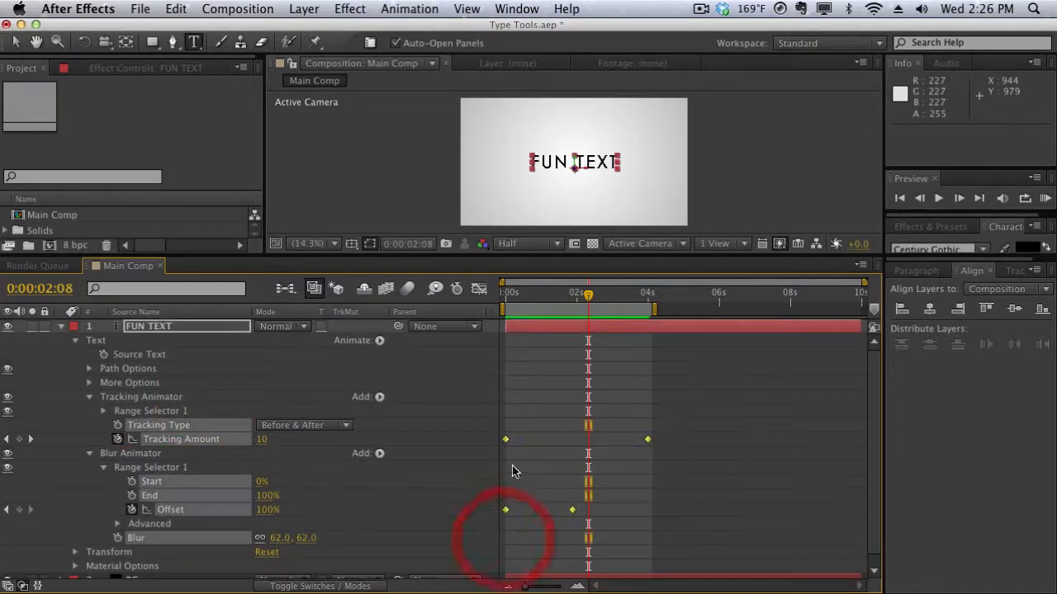
{"action": "right_click", "coordinate": [506, 440]}
{"action": "mouse_move", "coordinate": [654, 583]}
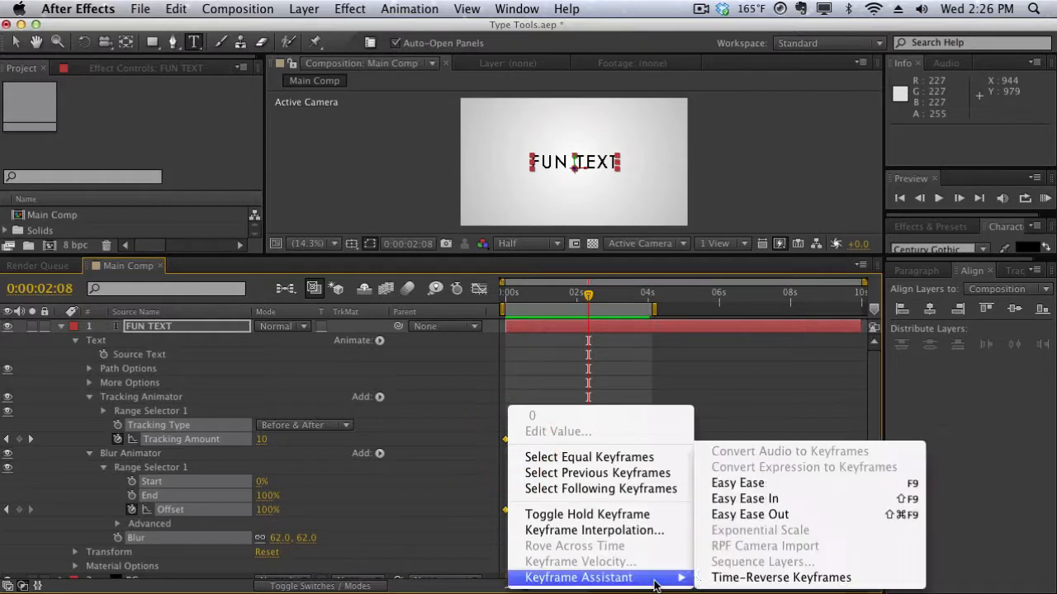
{"action": "left_click", "coordinate": [730, 485]}
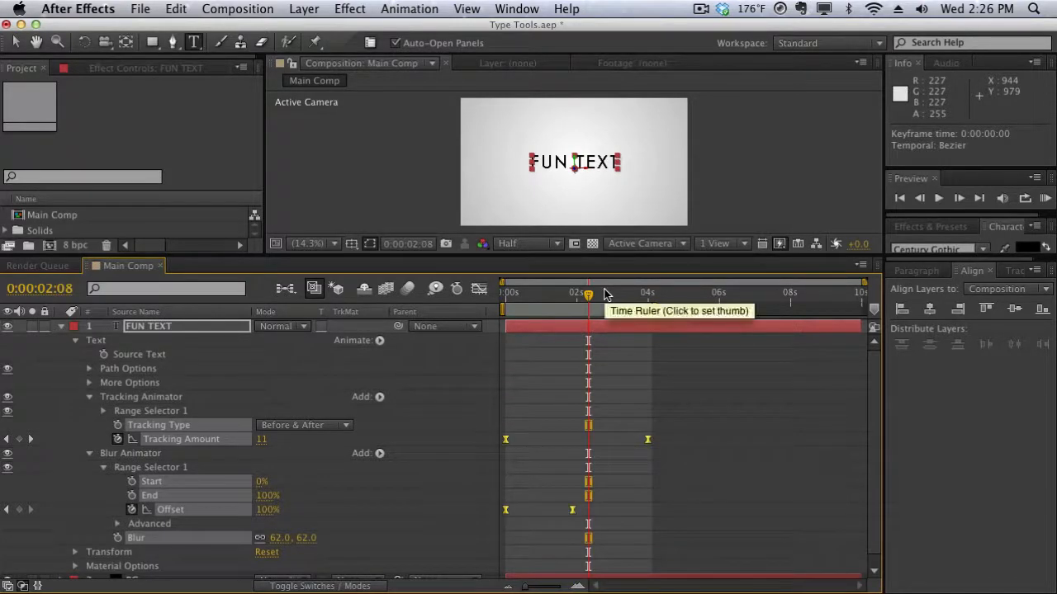
{"action": "key", "text": "KP_0"}
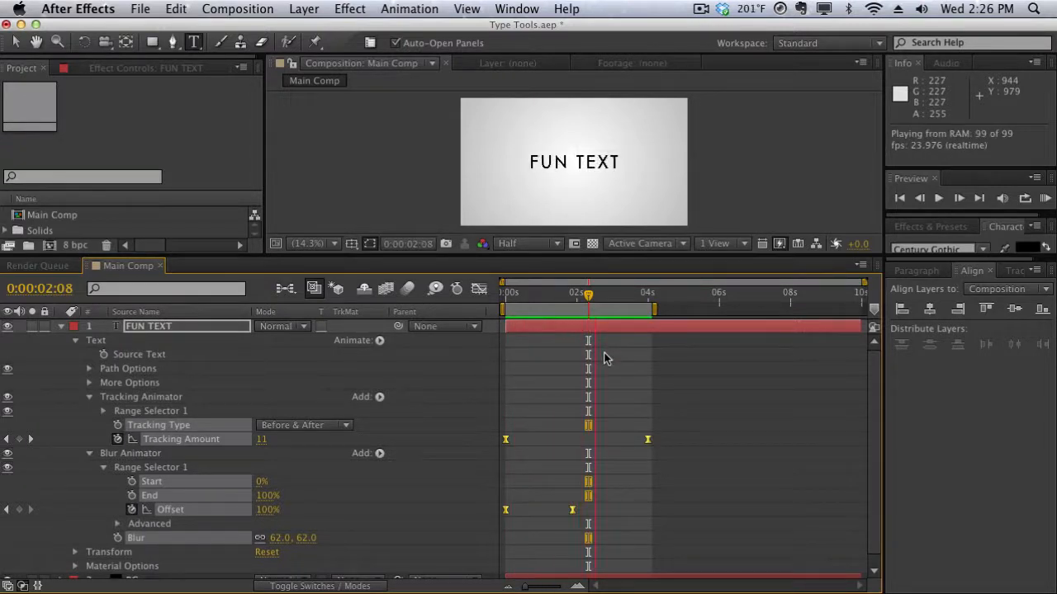
{"action": "key", "text": "space"}
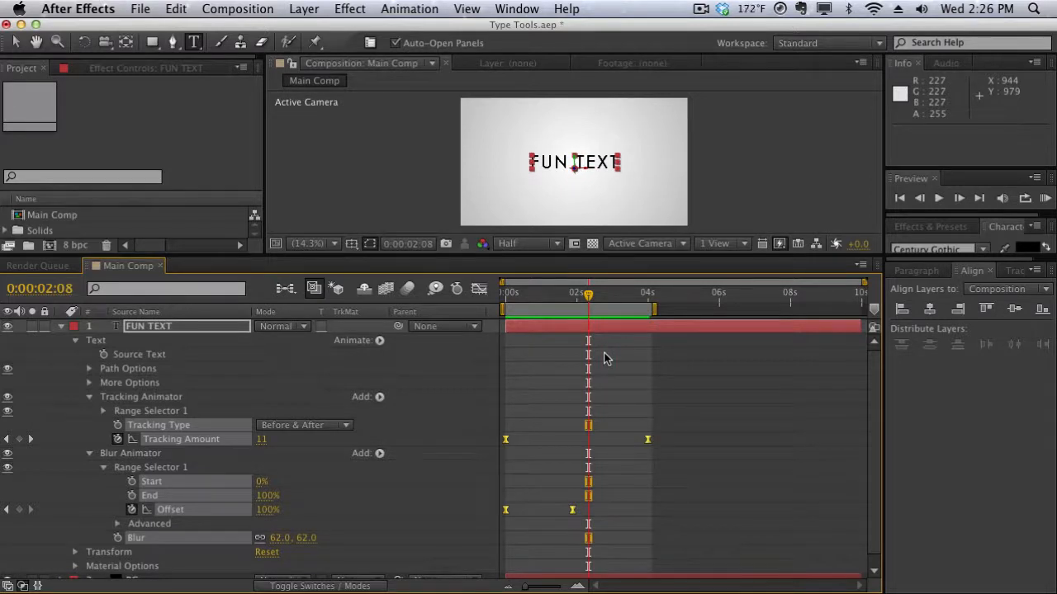
{"action": "left_click", "coordinate": [379, 341]}
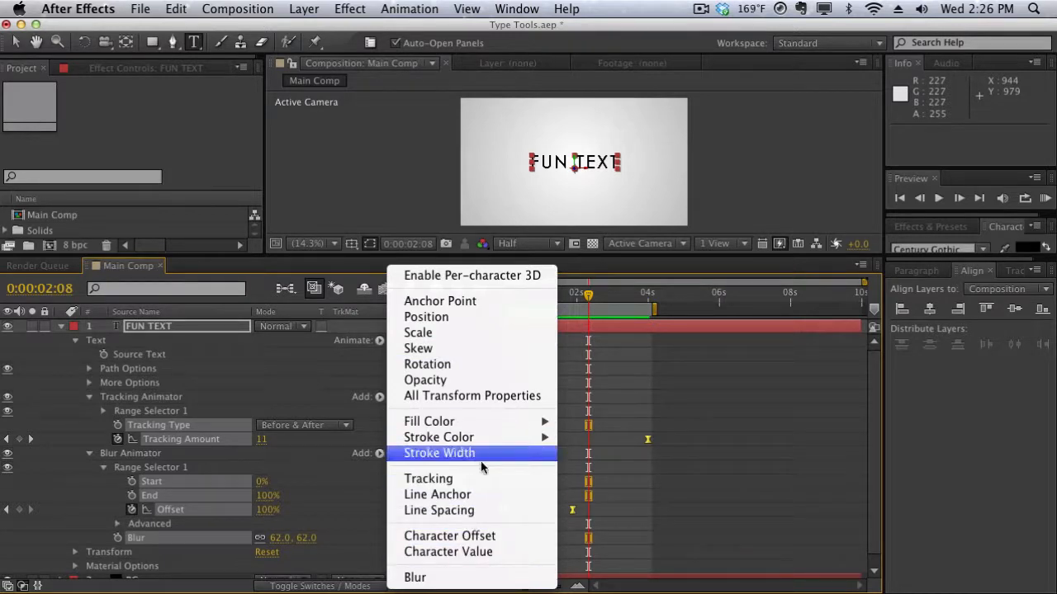
{"action": "left_click", "coordinate": [571, 473]}
{"action": "left_click", "coordinate": [571, 473]}
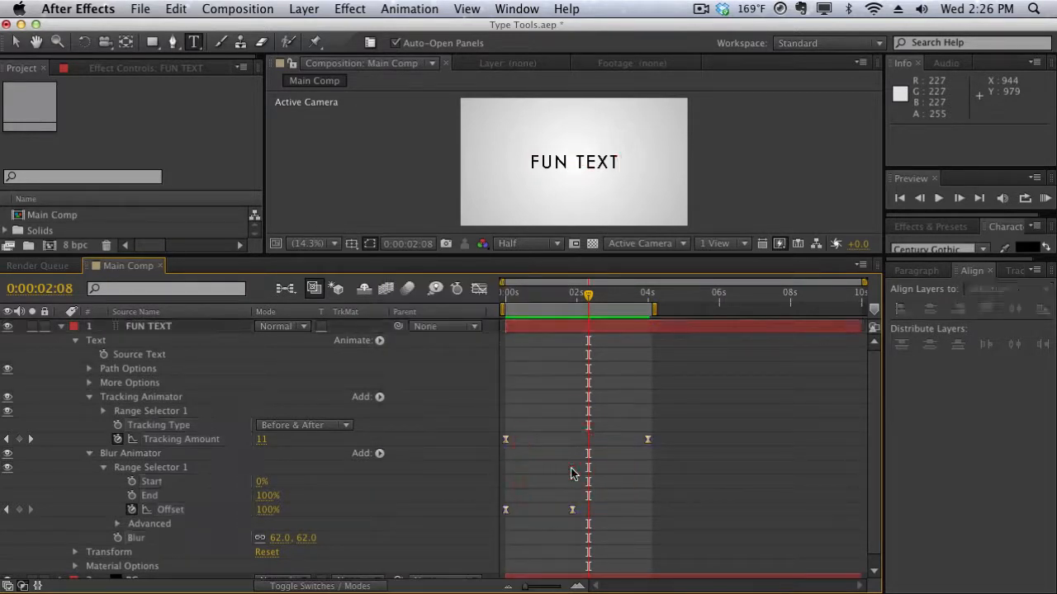